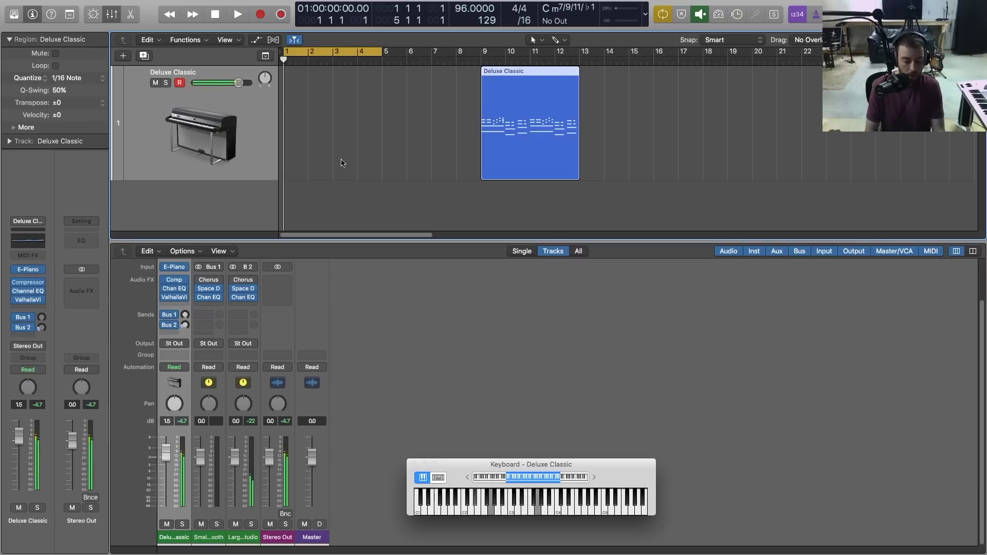
# - Insert a Transposer in the Deluxe Classic MIDI FX slot and centre its window
pyautogui.click(342, 162)
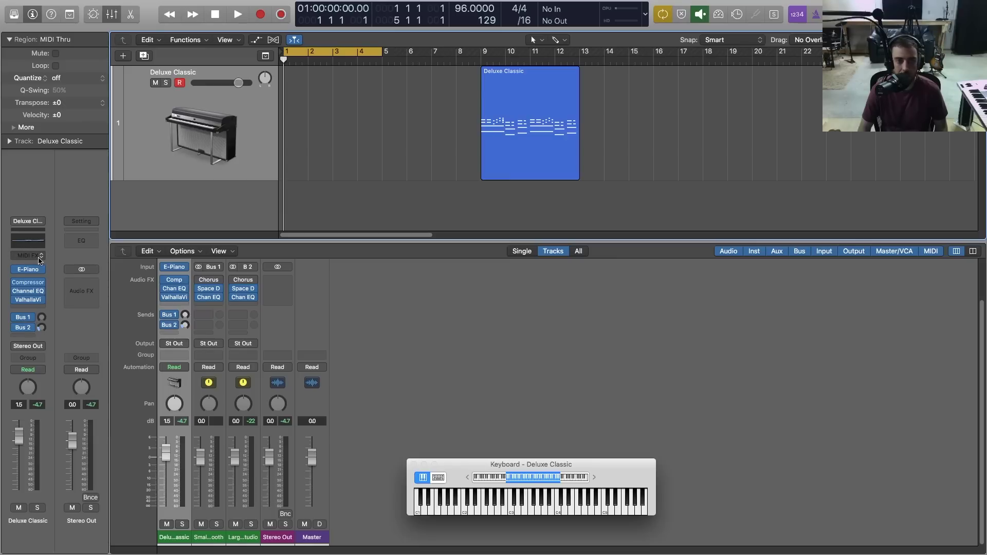
pyautogui.click(39, 260)
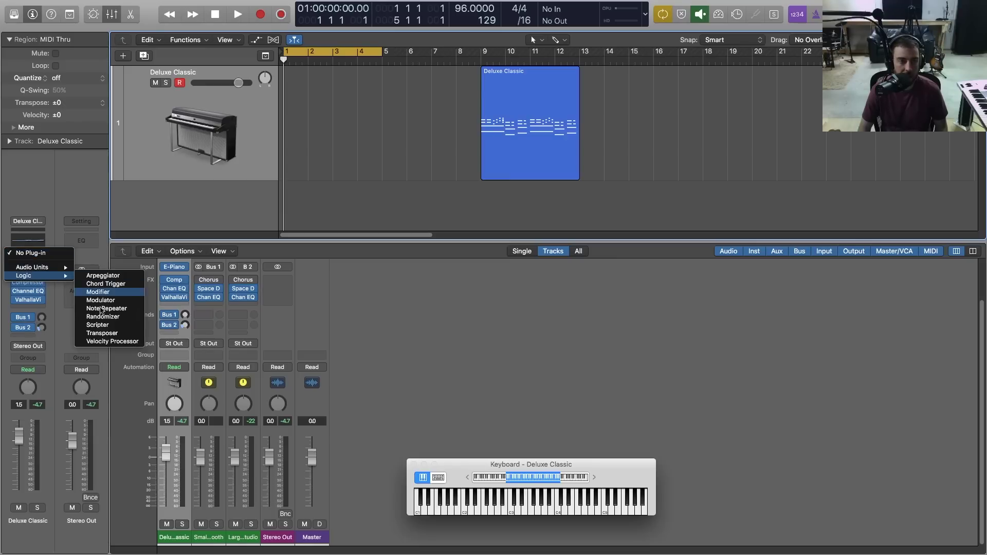
pyautogui.click(102, 333)
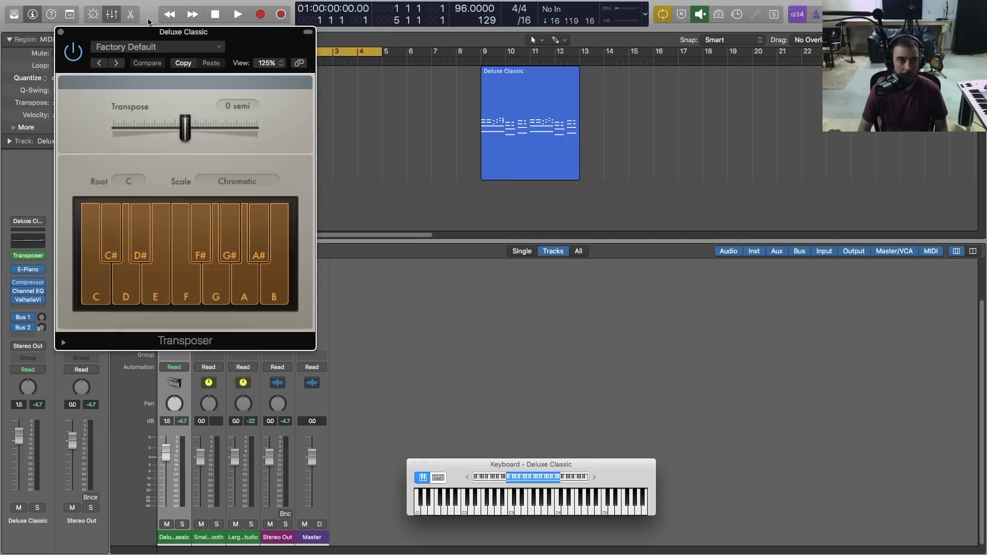
pyautogui.moveTo(140, 34); pyautogui.dragTo(299, 71)
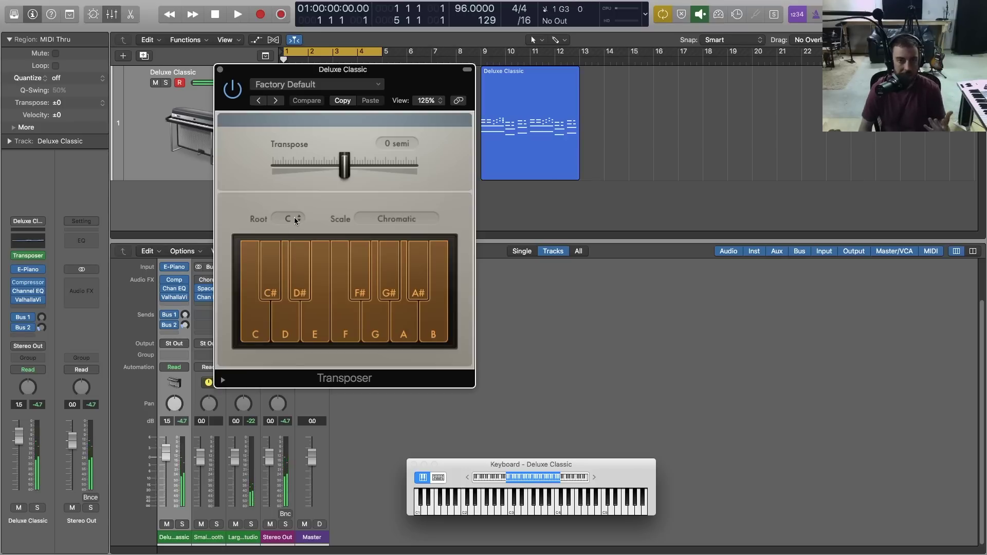
# - Choose A# from the Transposer's Root popup and Natural Minor from its Scale popup
pyautogui.click(295, 220)
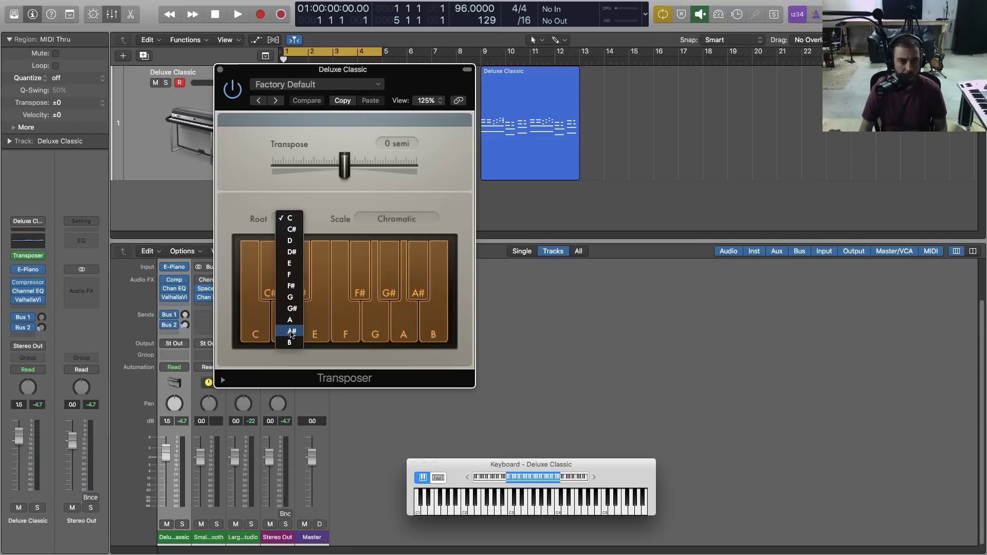
pyautogui.click(292, 331)
pyautogui.click(365, 222)
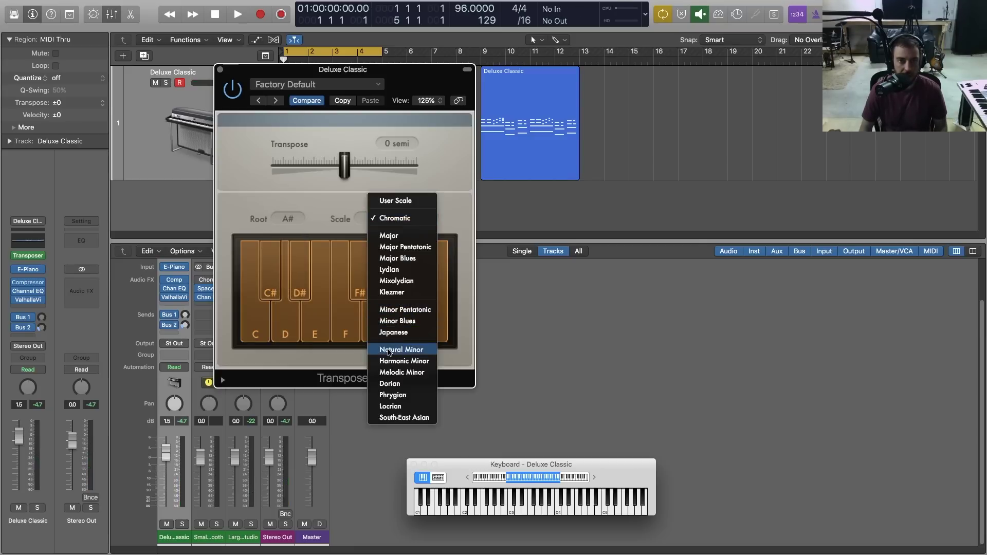
pyautogui.click(389, 351)
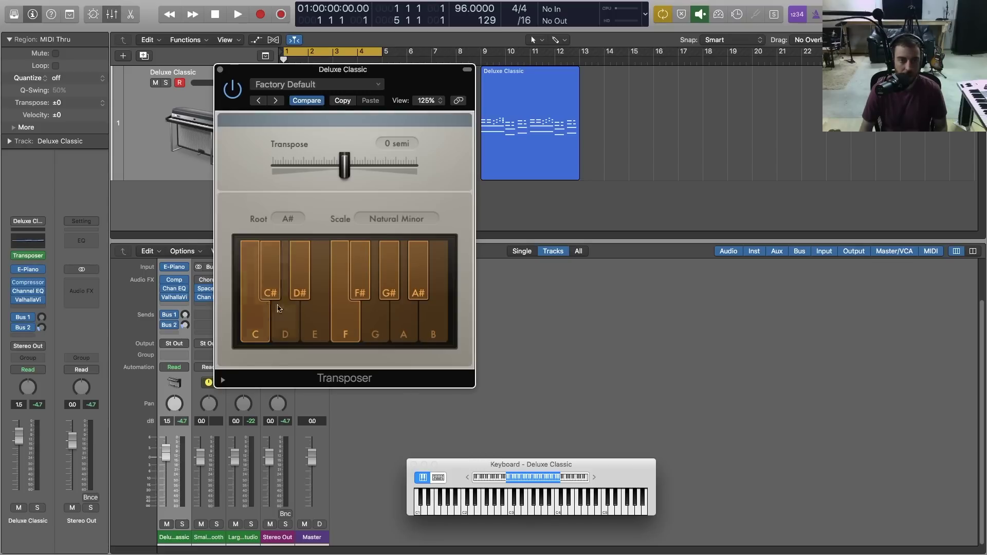
# - Allow F#, switch the Transposer on, then move and close its window
pyautogui.click(337, 288)
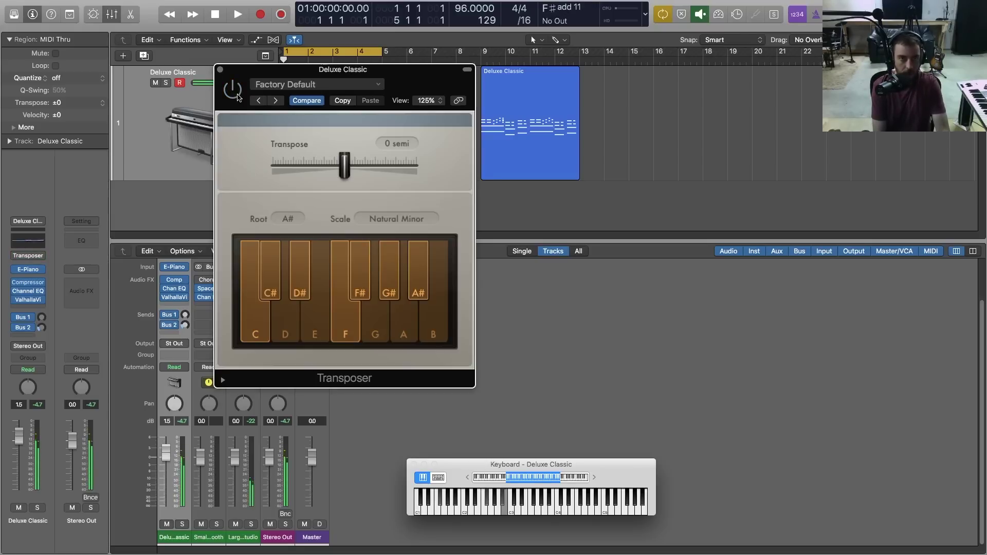
pyautogui.click(235, 94)
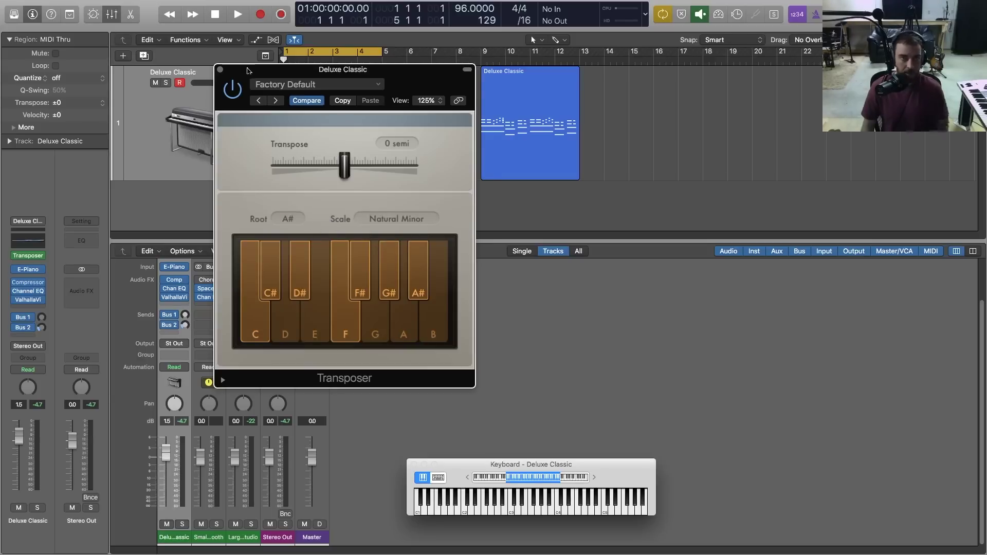
pyautogui.moveTo(247, 72)
pyautogui.mouseDown()
pyautogui.moveTo(300, 78)
pyautogui.moveTo(261, 78)
pyautogui.mouseUp()
pyautogui.click(246, 77)
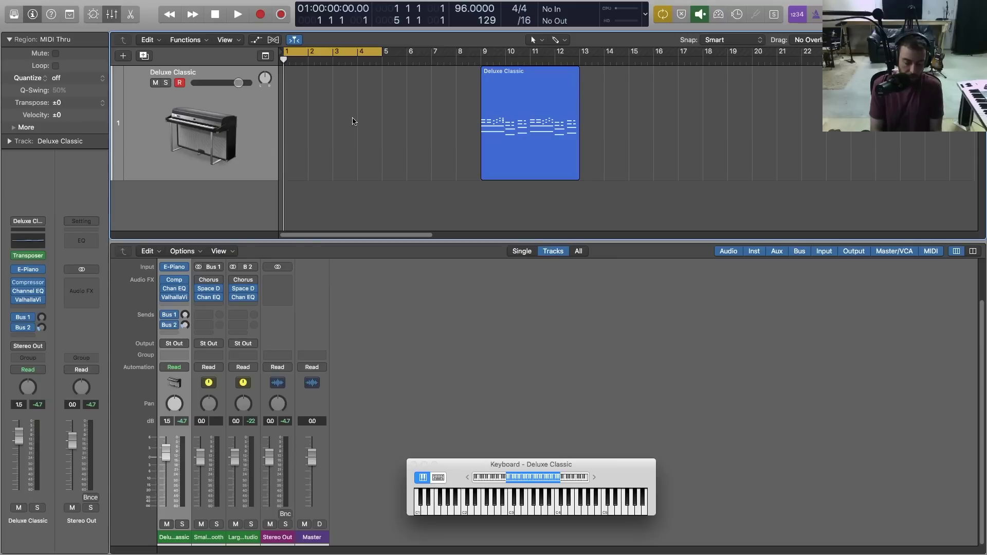
# - Record a new chord take in bars 1–4 and quantize it to 1/16 Note
pyautogui.press('r')
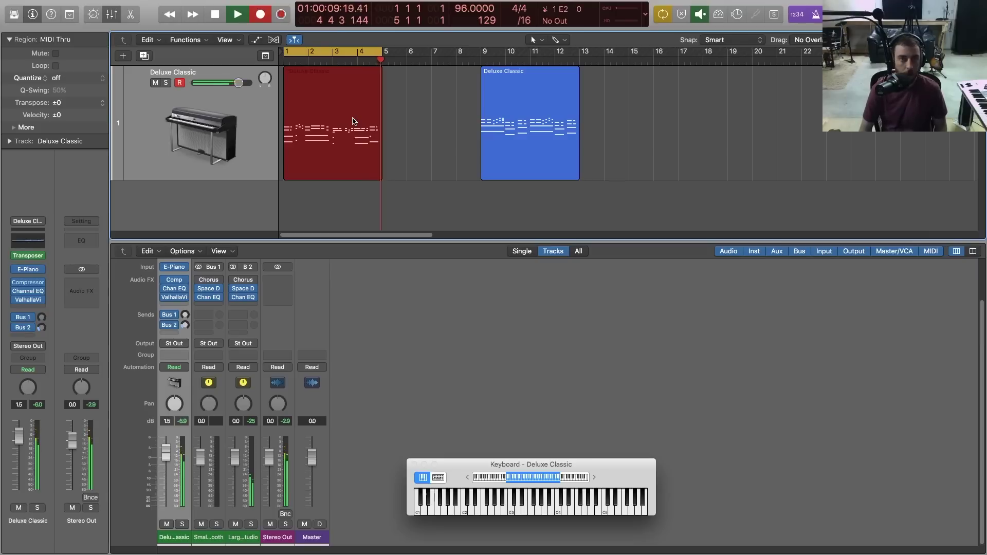
pyautogui.press('space')
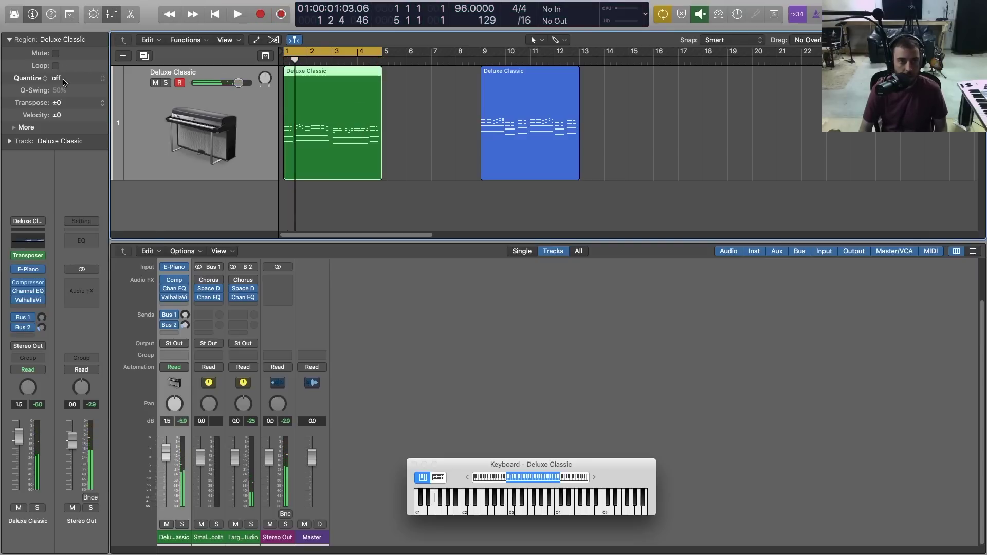
pyautogui.click(64, 80)
pyautogui.click(83, 127)
# - Play back the recorded take and open its region in the piano roll
pyautogui.click(424, 115)
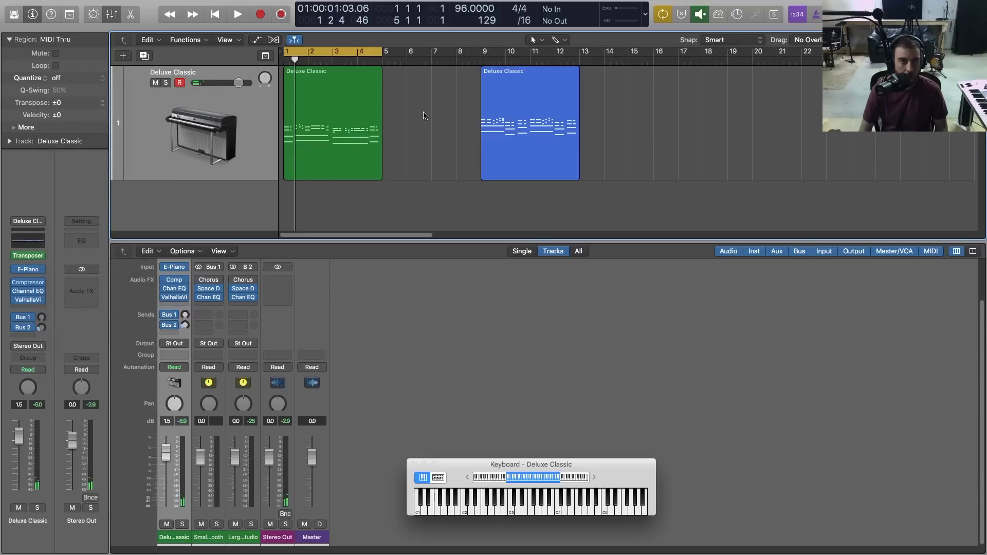
pyautogui.press('space')
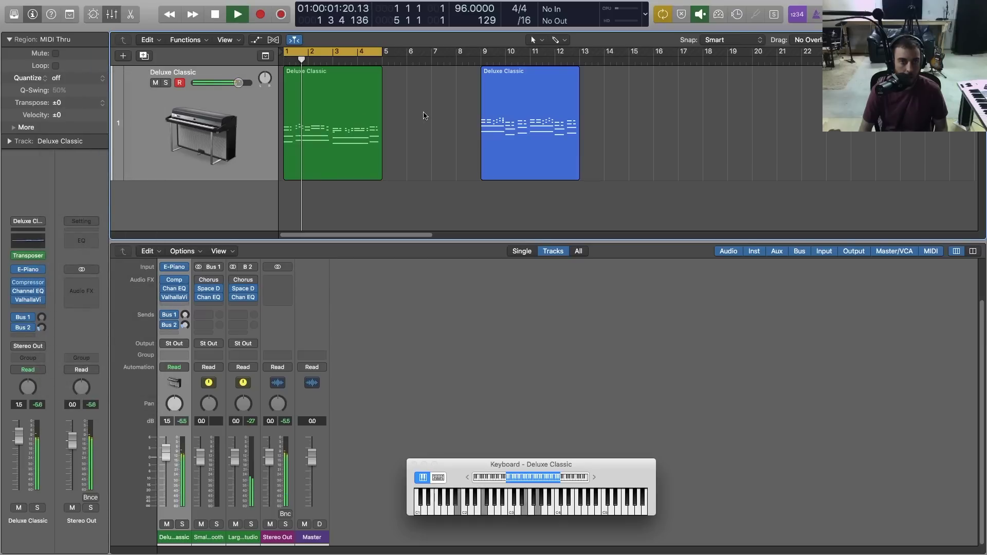
pyautogui.click(349, 116)
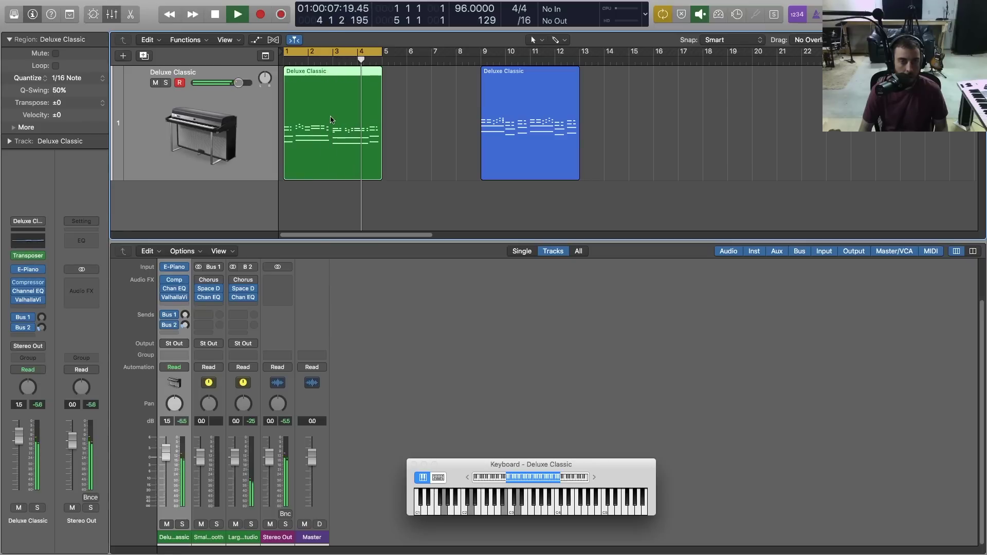
pyautogui.press('space')
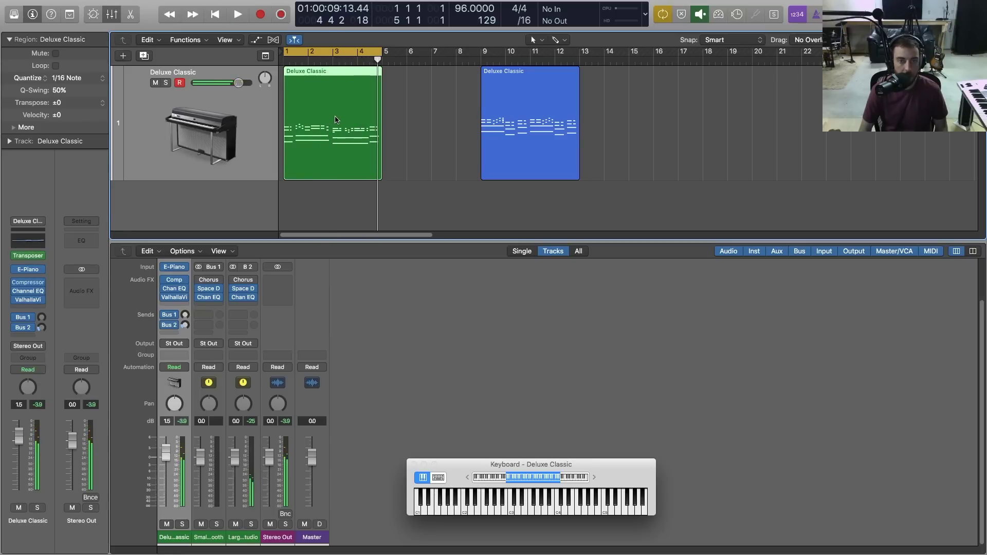
pyautogui.doubleClick(335, 119)
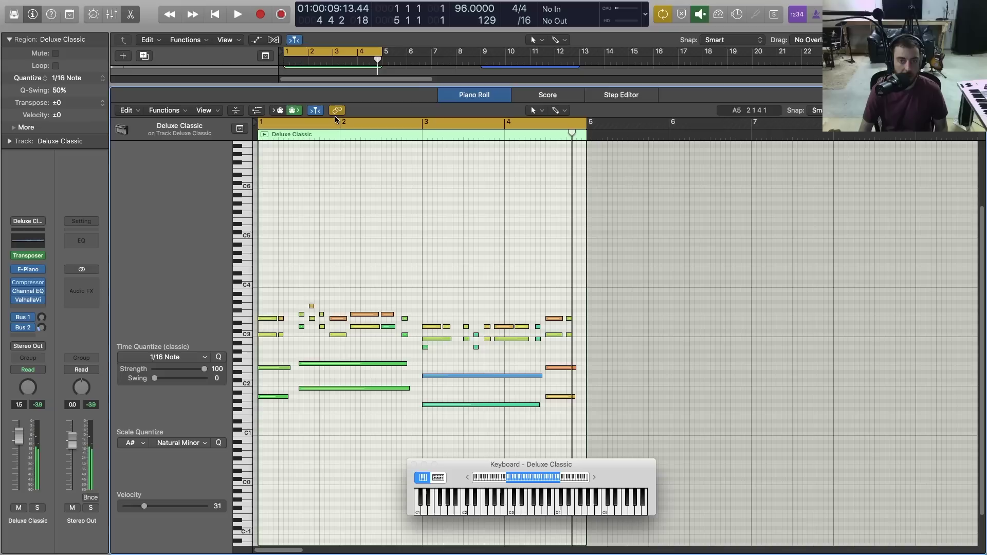
# - Close the on-screen keyboard and reopen the Transposer beside the piano roll
pyautogui.click(414, 465)
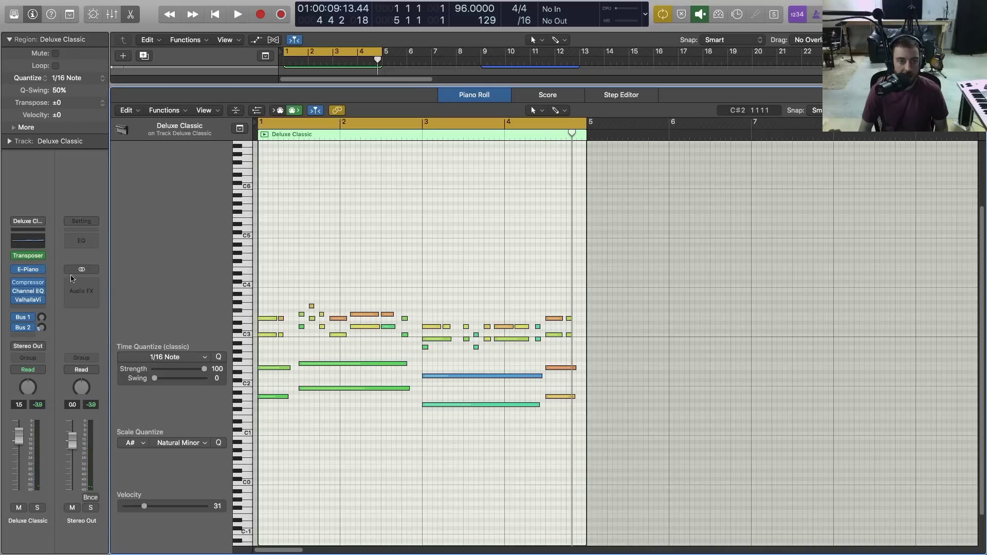
pyautogui.click(28, 257)
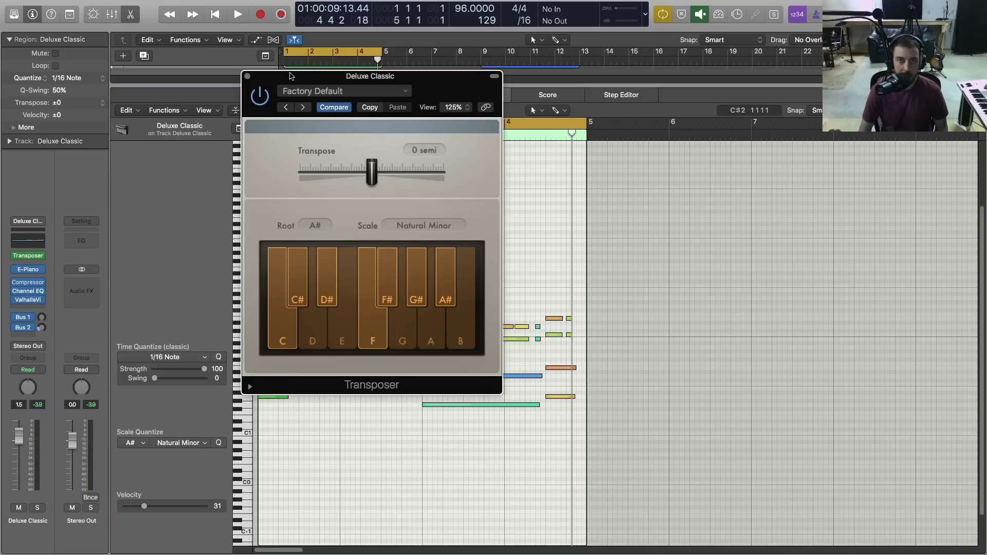
pyautogui.moveTo(291, 76)
pyautogui.mouseDown()
pyautogui.moveTo(727, 144)
pyautogui.moveTo(661, 147)
pyautogui.moveTo(614, 177)
pyautogui.mouseUp()
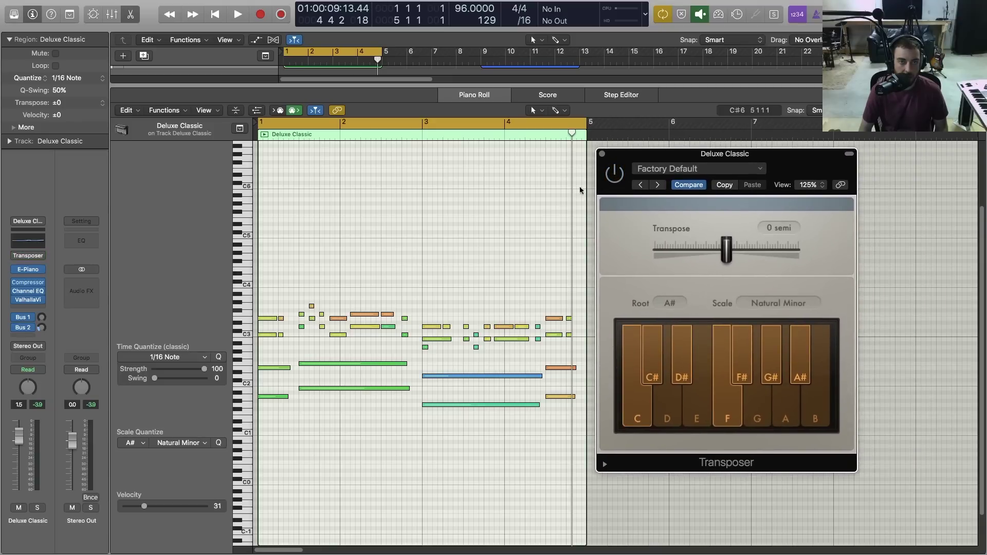
# - Play the recorded chords from the start, stopping and resuming once
pyautogui.press('space')
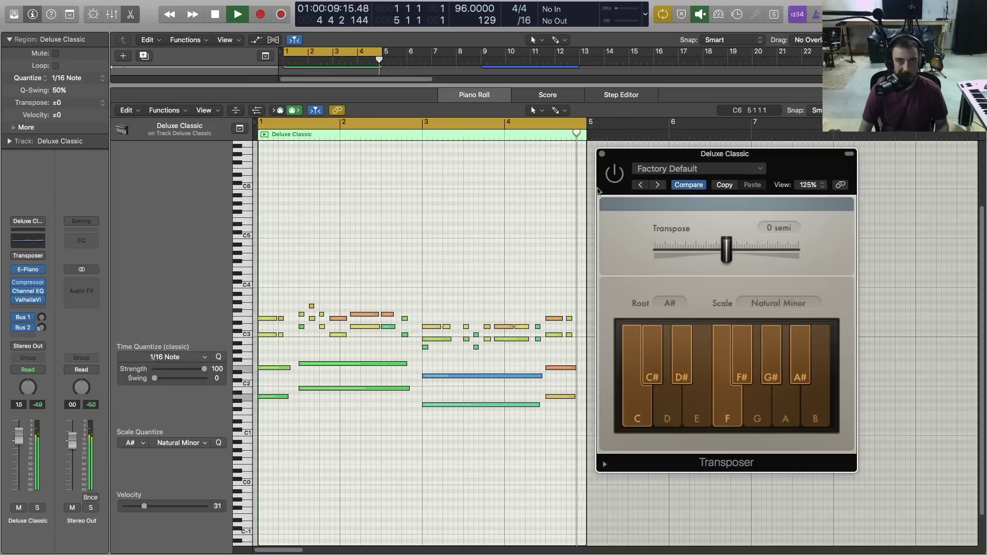
pyautogui.press('space')
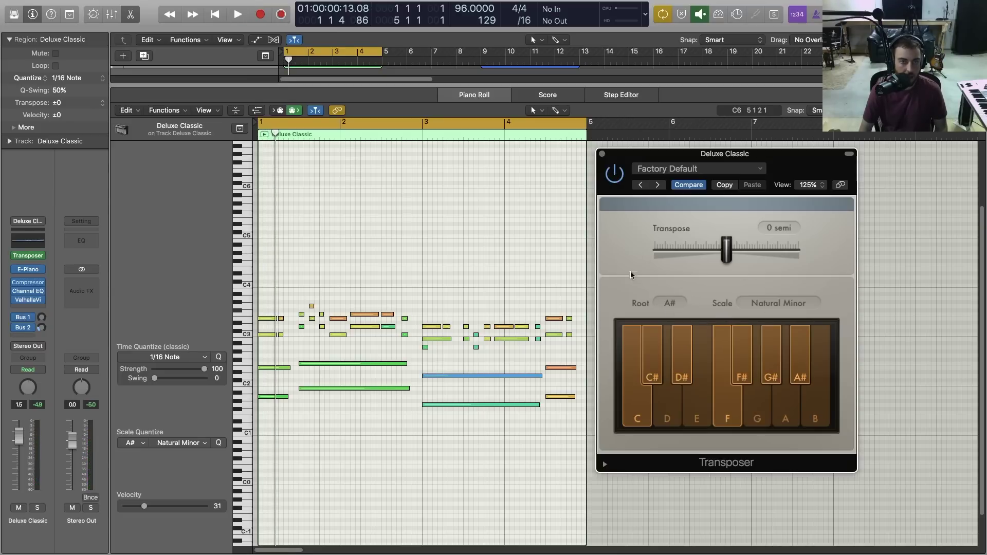
pyautogui.press('space')
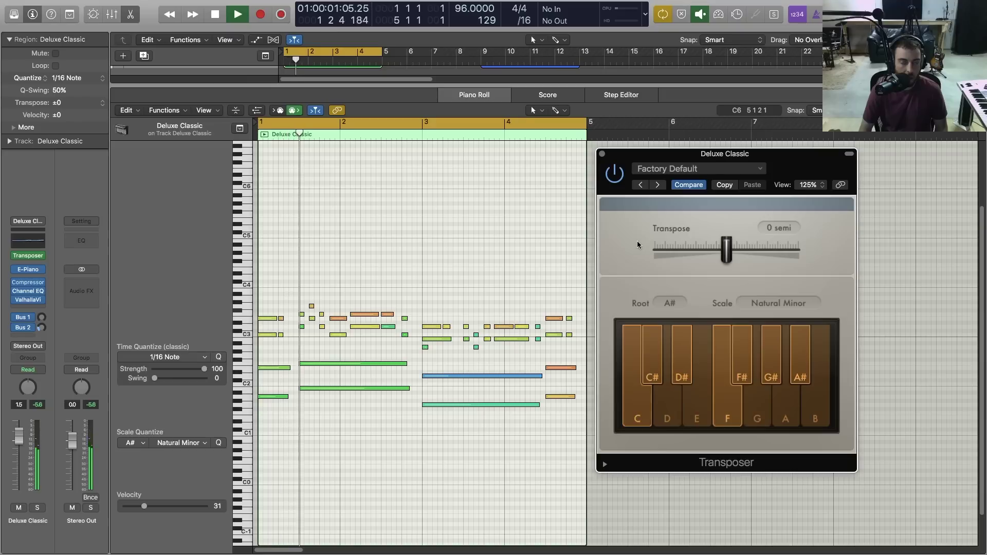
pyautogui.press('space')
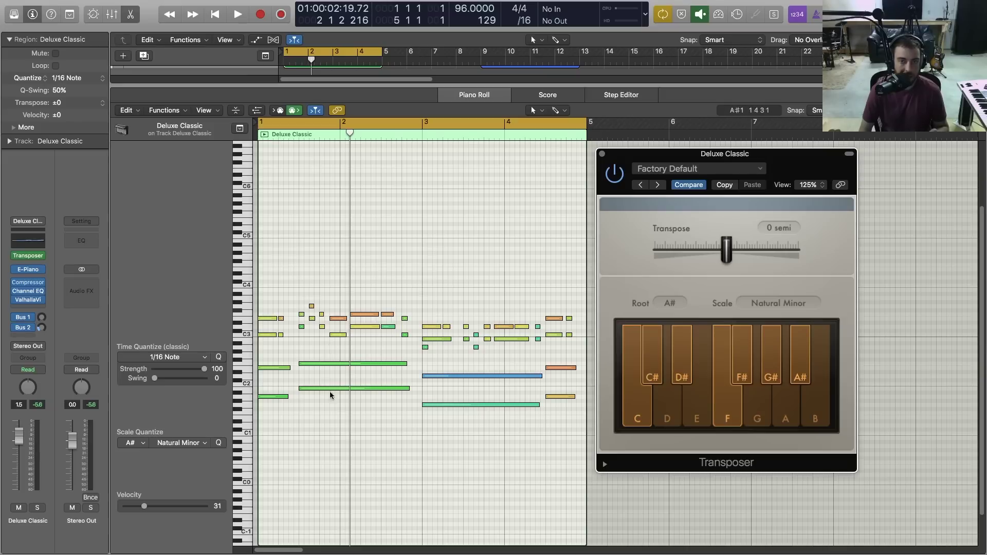
pyautogui.click(569, 455)
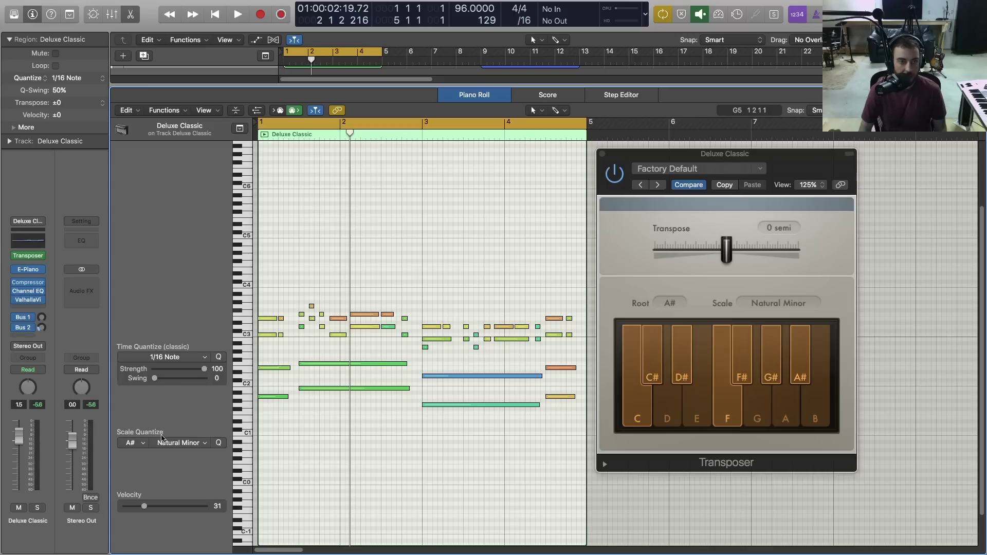
# - Try scale quantize root and scale options on all notes, keeping Natural Minor
pyautogui.click(142, 445)
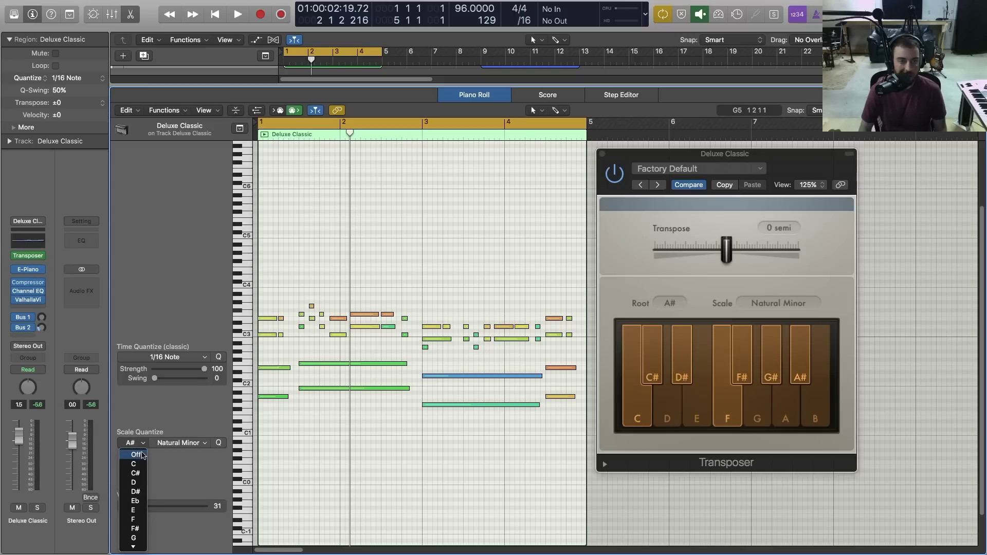
pyautogui.click(143, 456)
pyautogui.click(196, 446)
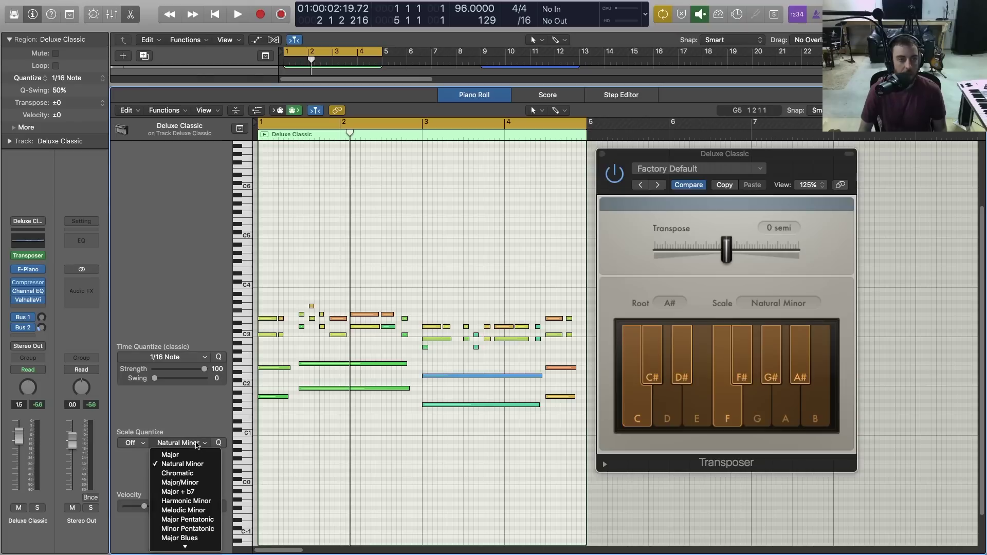
pyautogui.click(193, 410)
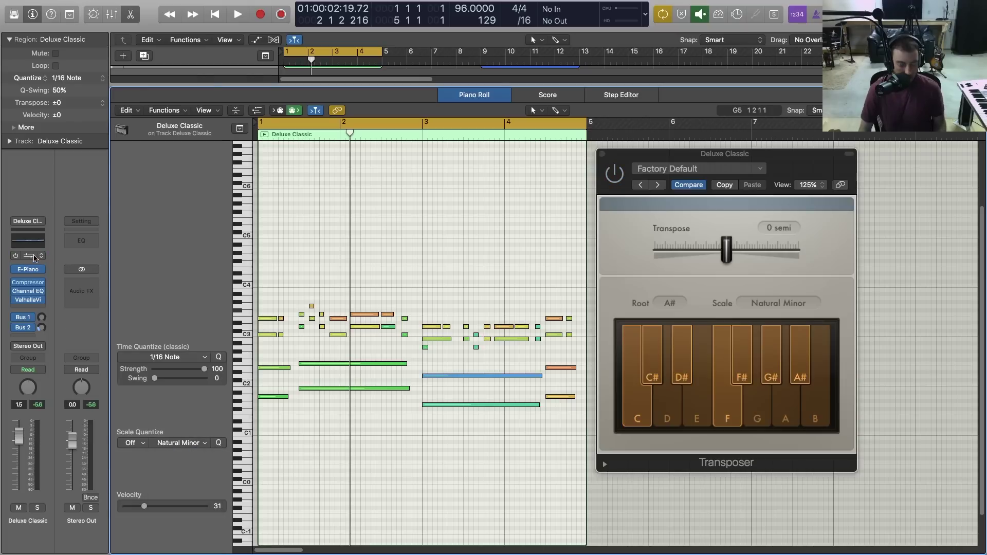
pyautogui.press('super+a')
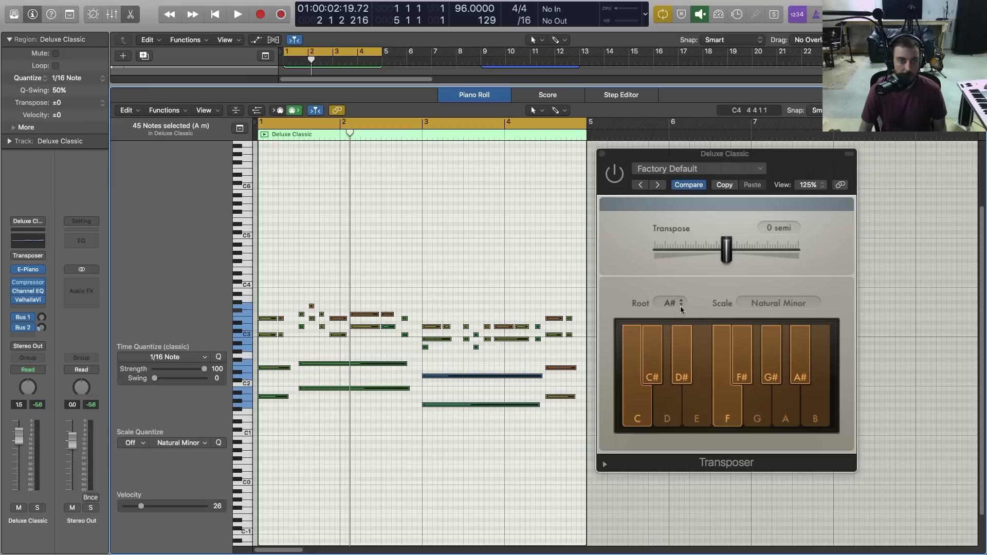
pyautogui.click(135, 446)
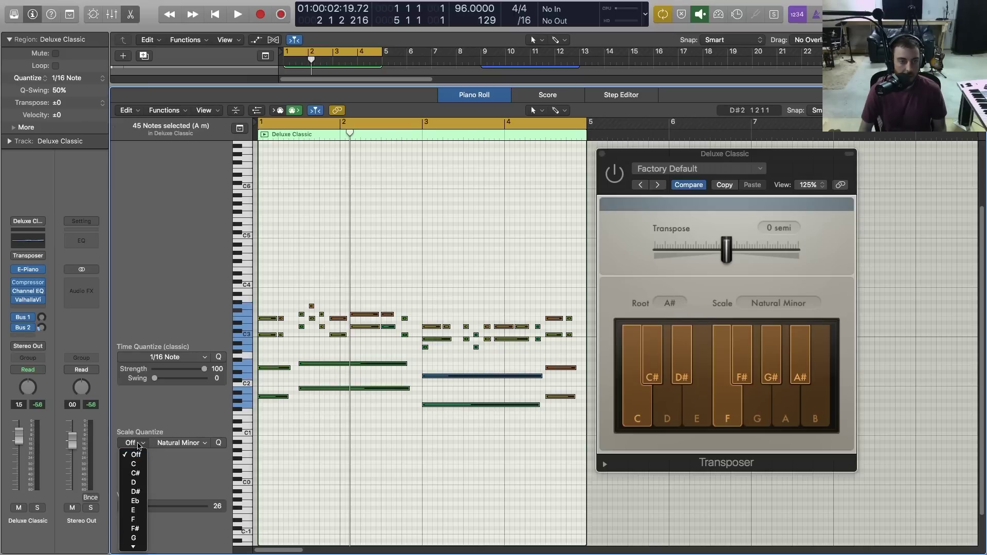
pyautogui.click(187, 438)
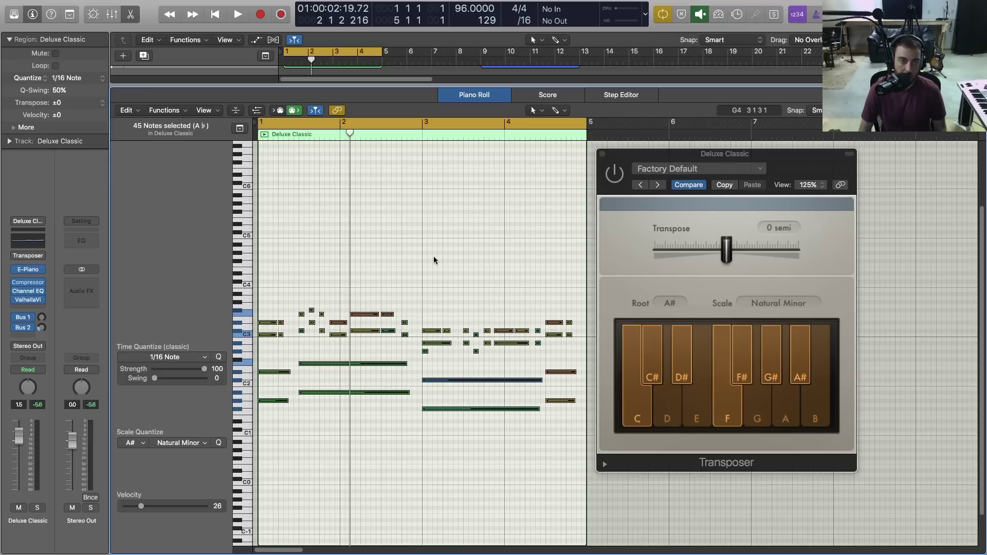
# - Play the progression from bar 1, deselect the chord notes, and bring the Transposer forward
pyautogui.press('space')
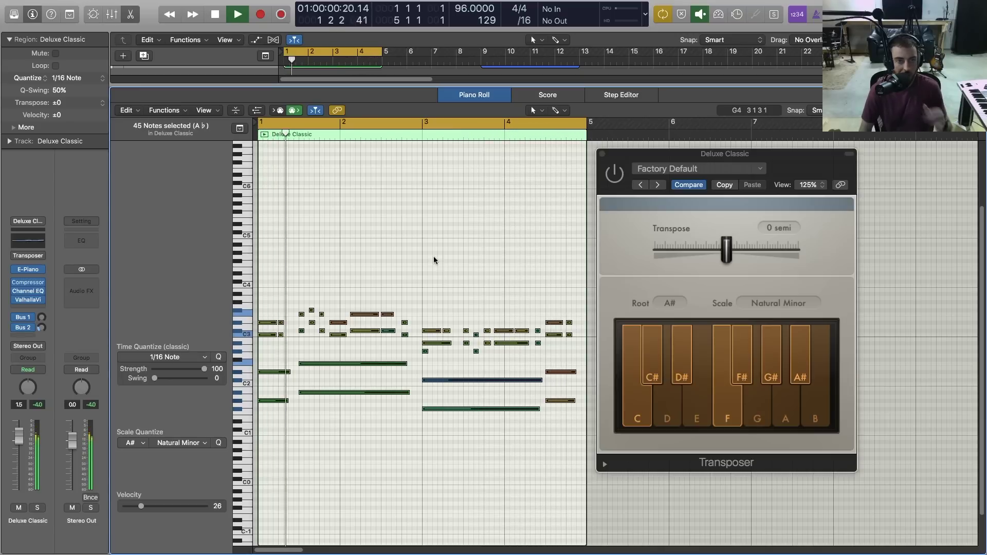
pyautogui.press('space')
pyautogui.click(322, 254)
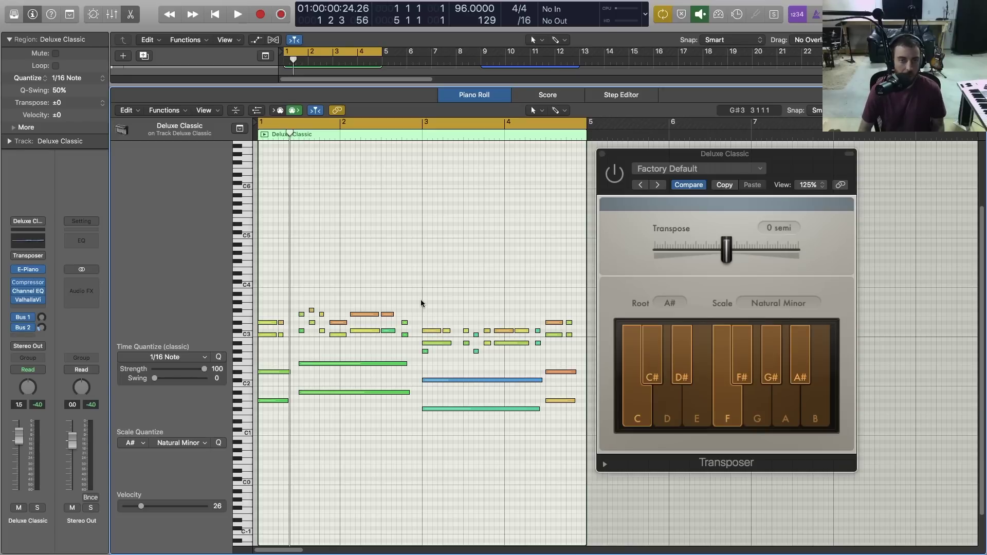
pyautogui.click(620, 174)
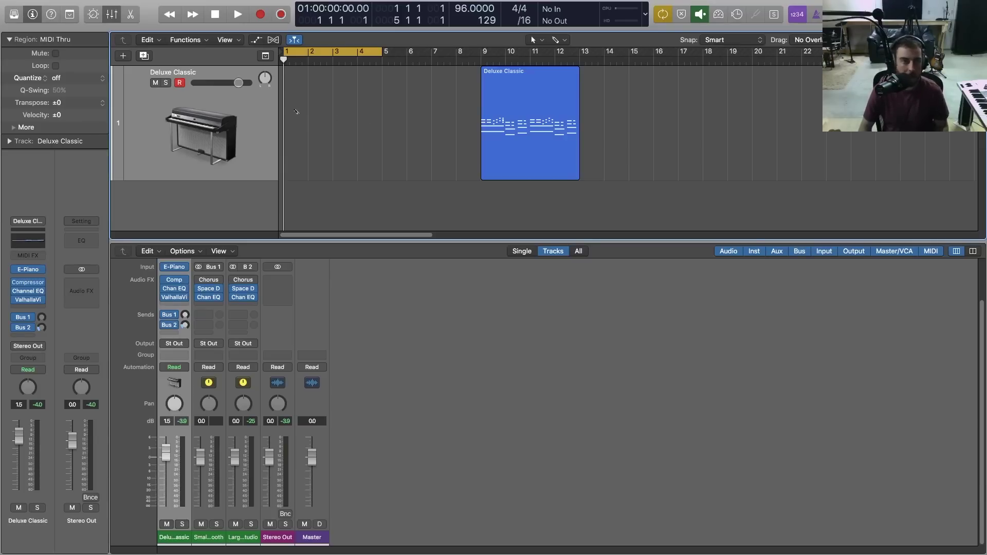
# - Create a MIDI region at bar 1, extend it to bar 5, and open it
pyautogui.click(293, 98)
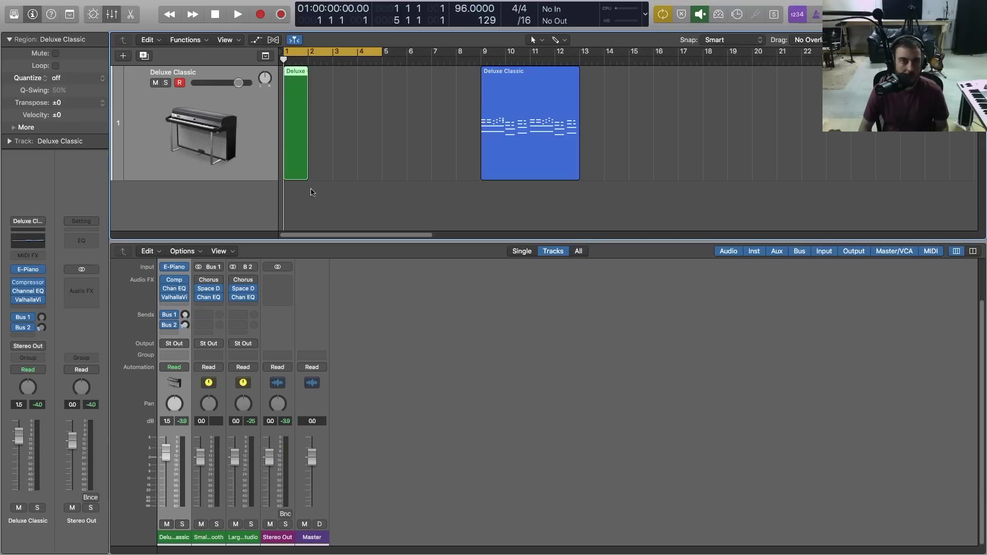
pyautogui.moveTo(305, 167); pyautogui.dragTo(382, 168)
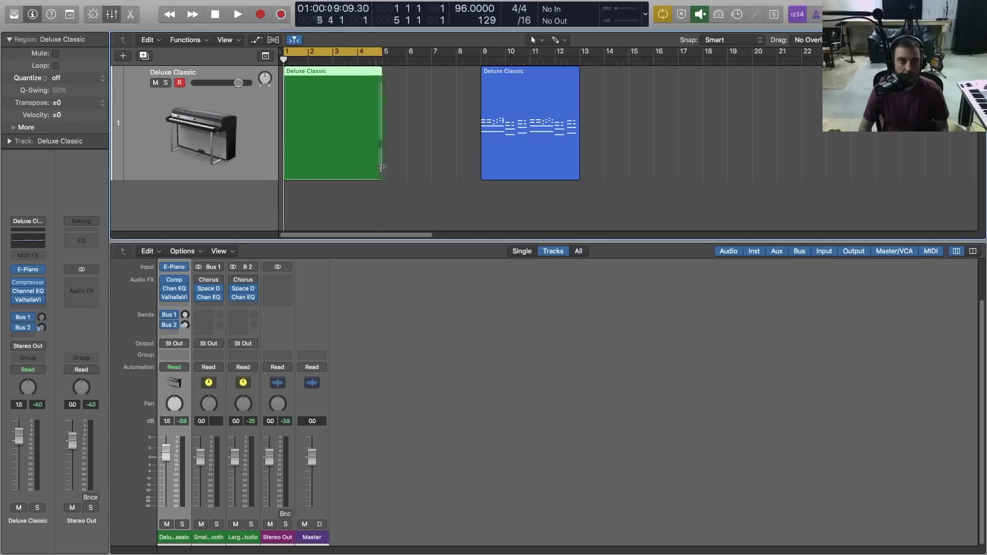
pyautogui.click(411, 141)
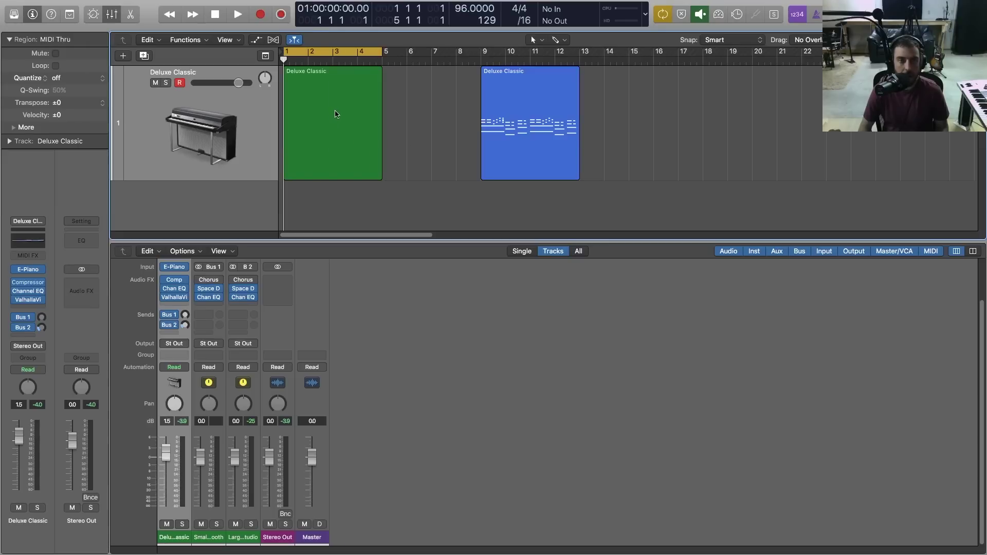
pyautogui.doubleClick(335, 114)
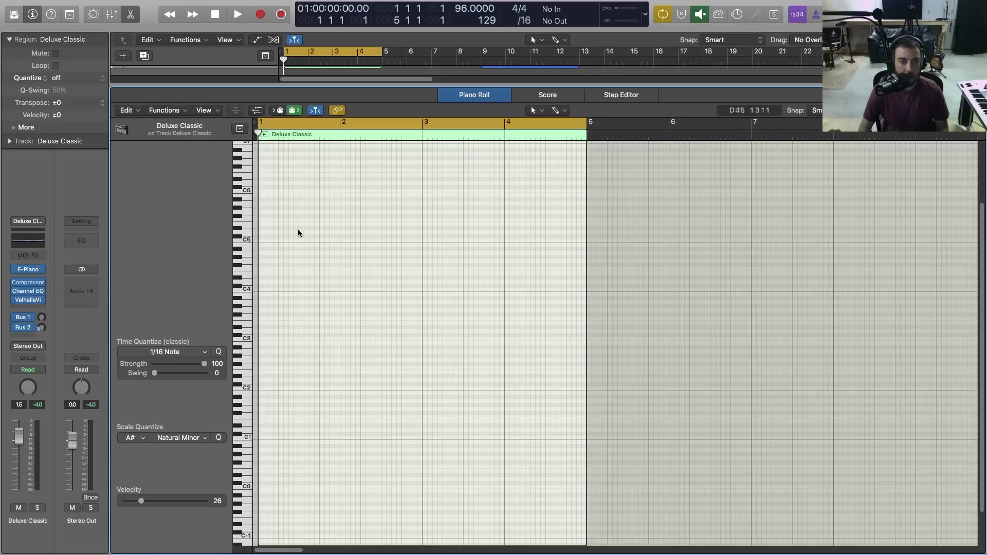
pyautogui.scroll(4, 162, 352)
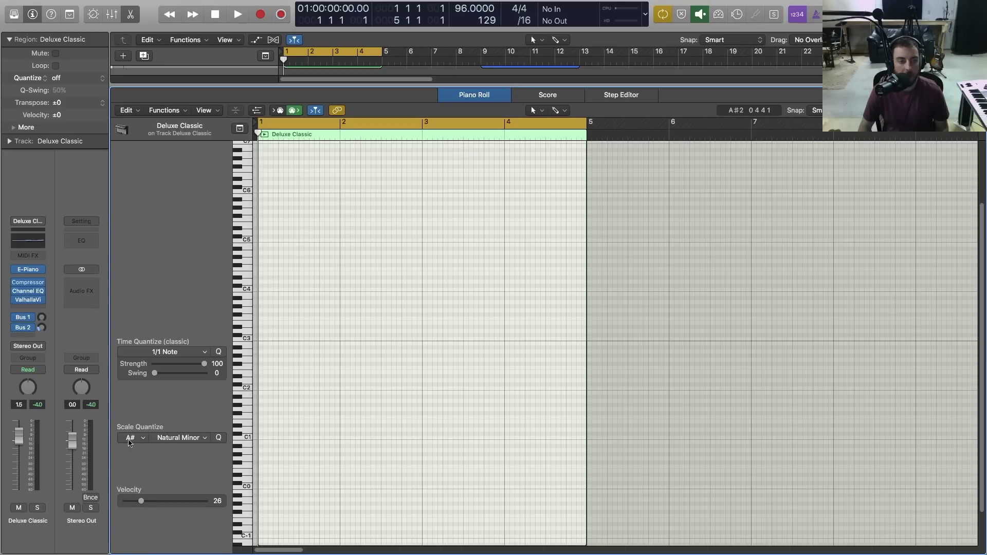
# - Set scale quantize to A# Natural Minor after briefly trying A# Major
pyautogui.click(133, 438)
pyautogui.click(144, 449)
pyautogui.click(195, 438)
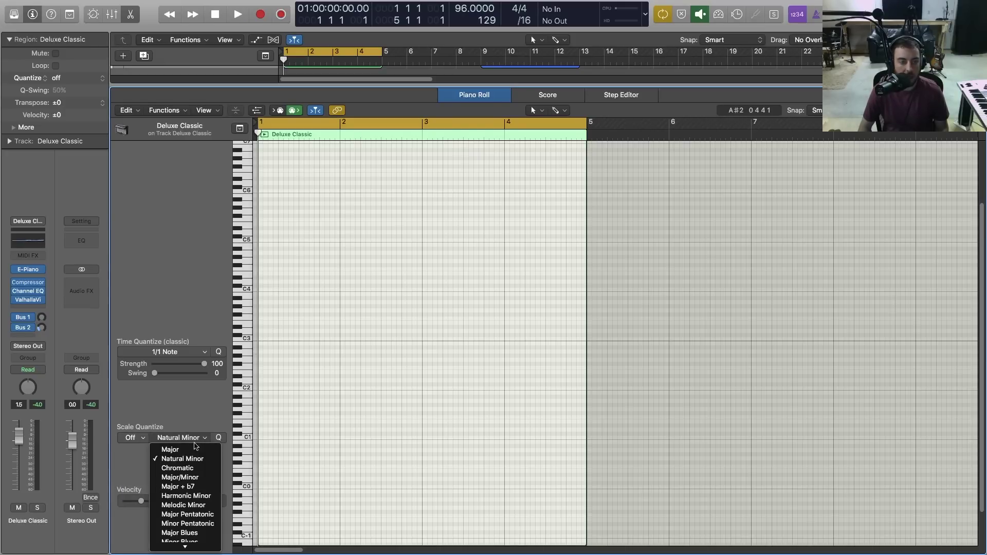
pyautogui.click(195, 449)
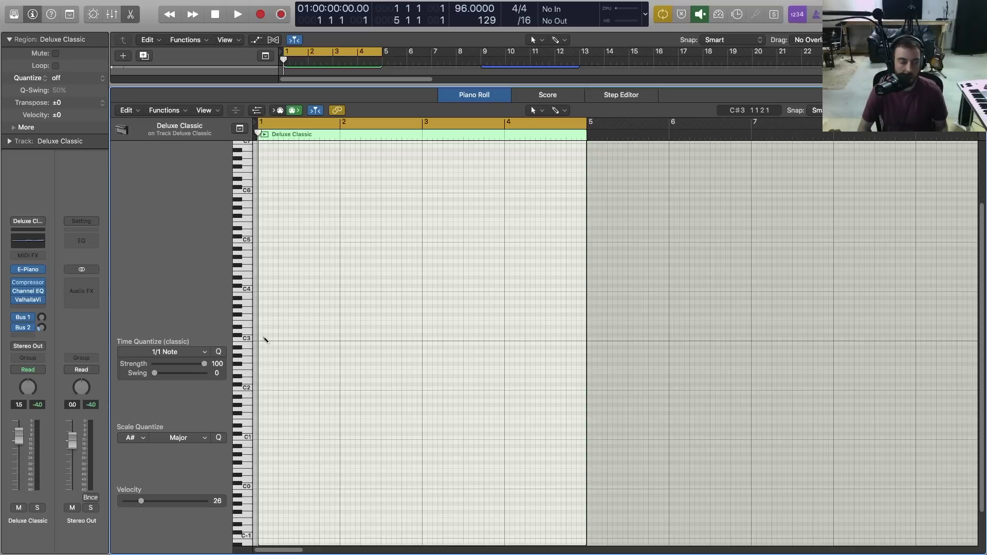
pyautogui.scroll(-1, 260, 337)
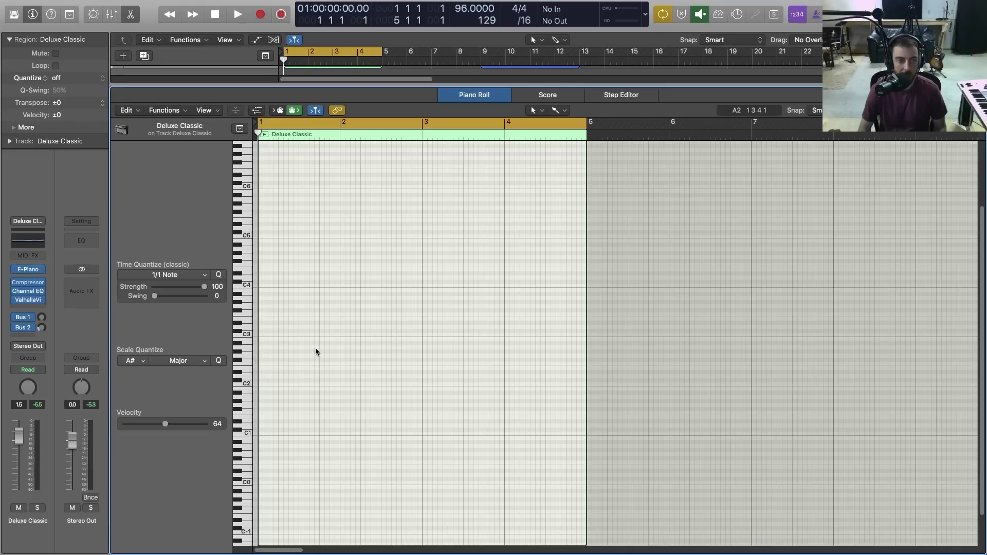
pyautogui.click(144, 364)
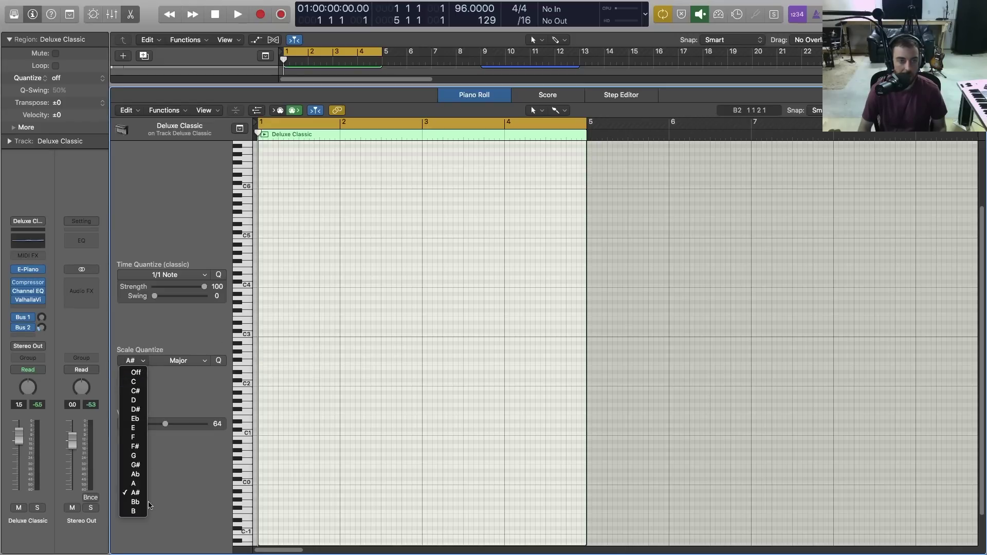
pyautogui.click(159, 364)
pyautogui.click(195, 364)
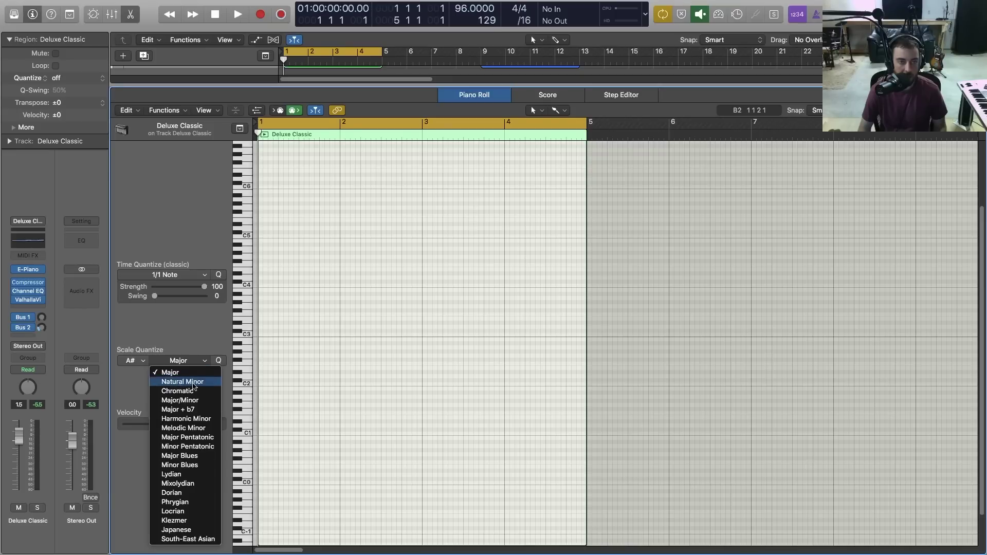
pyautogui.click(195, 383)
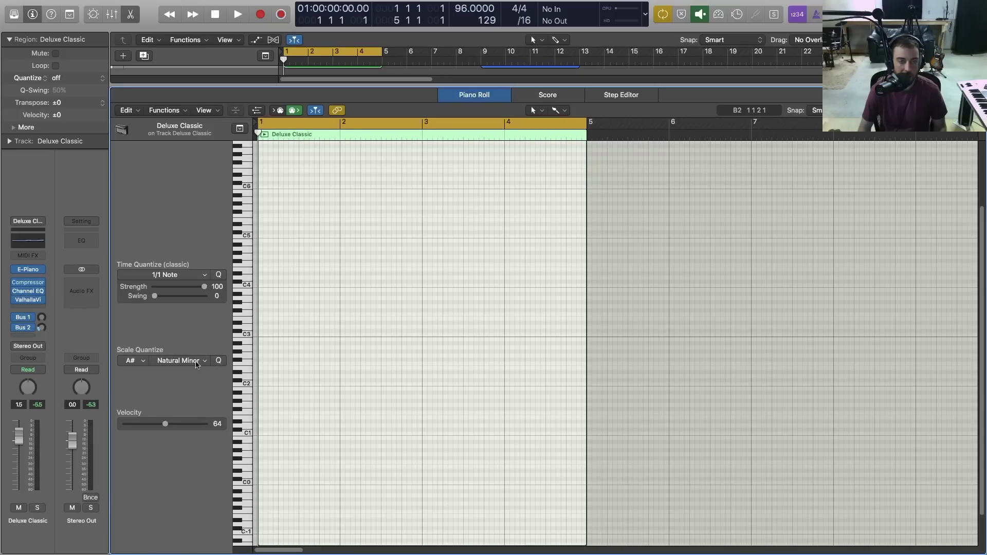
pyautogui.click(555, 110)
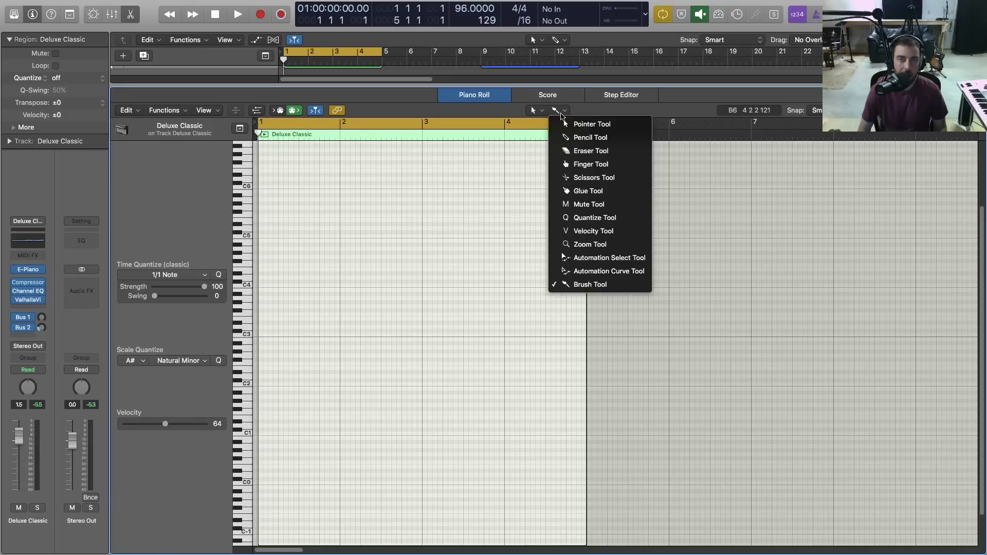
pyautogui.click(590, 138)
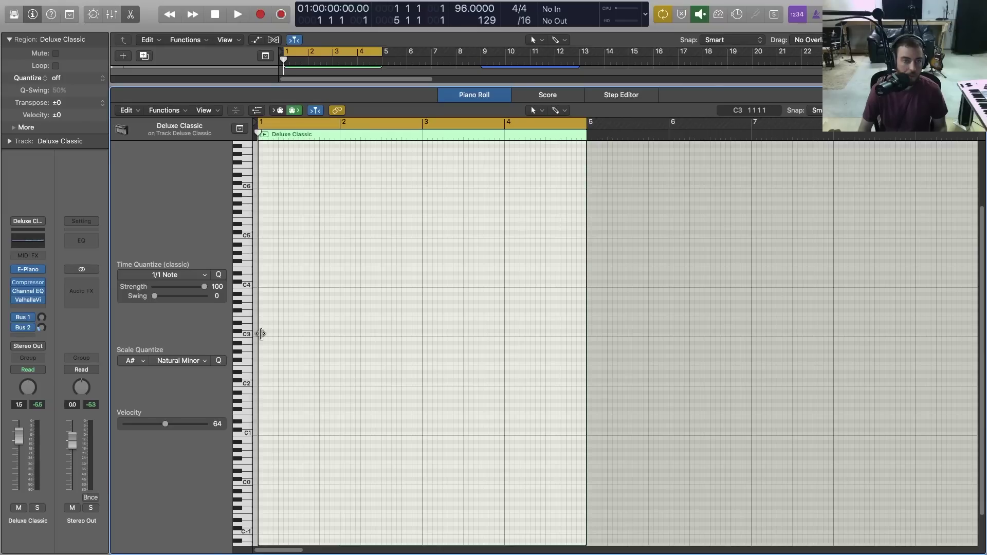
pyautogui.moveTo(262, 333); pyautogui.dragTo(318, 292)
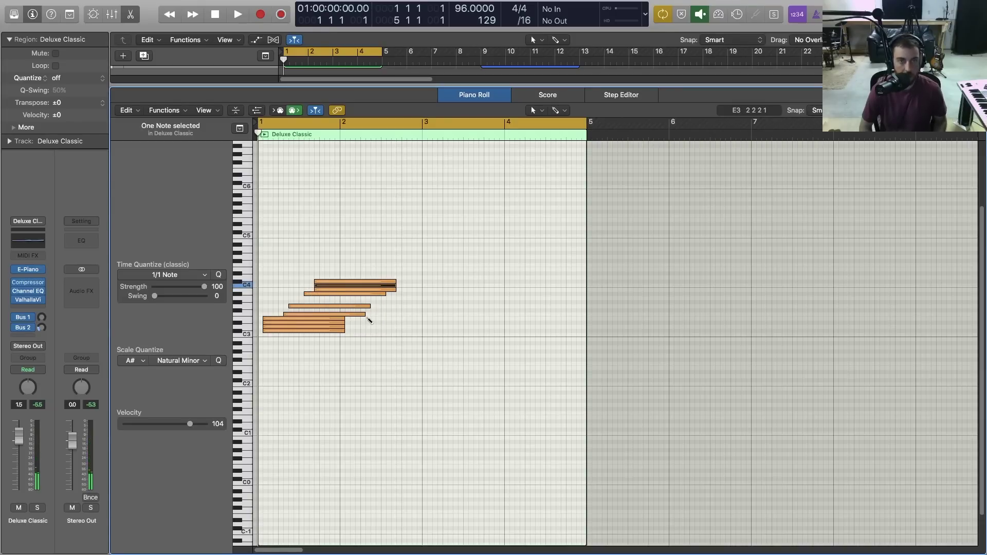
pyautogui.click(162, 276)
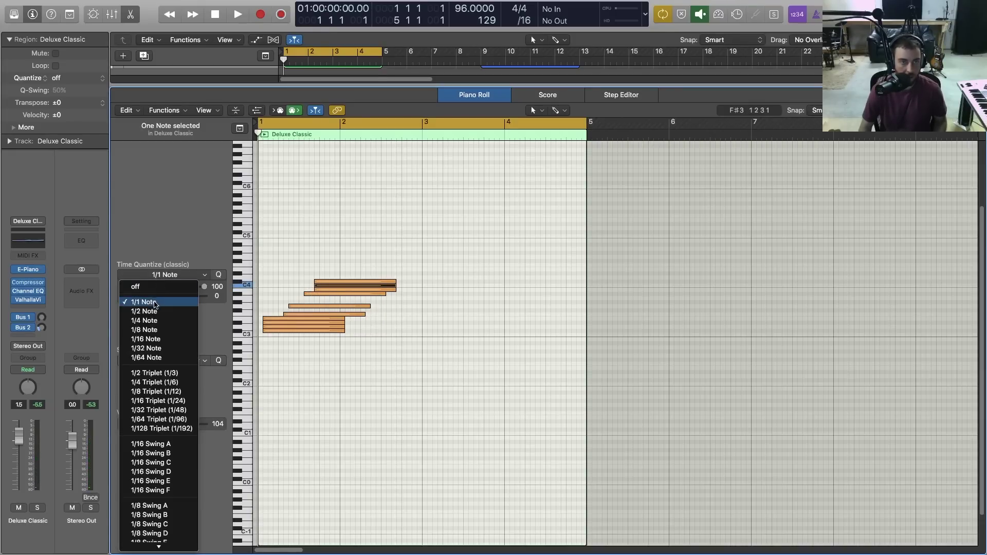
pyautogui.click(193, 303)
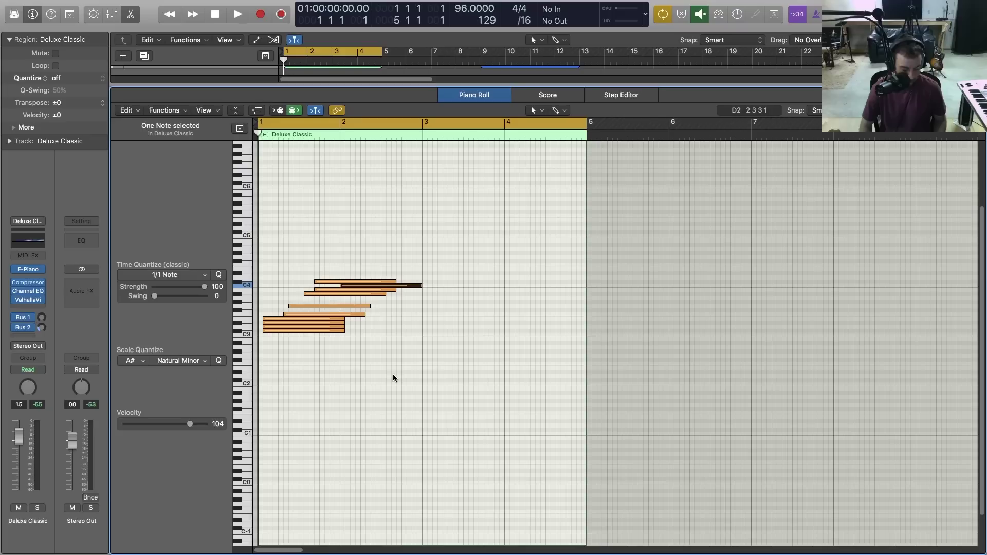
pyautogui.press('super+a')
pyautogui.press('BackSpace')
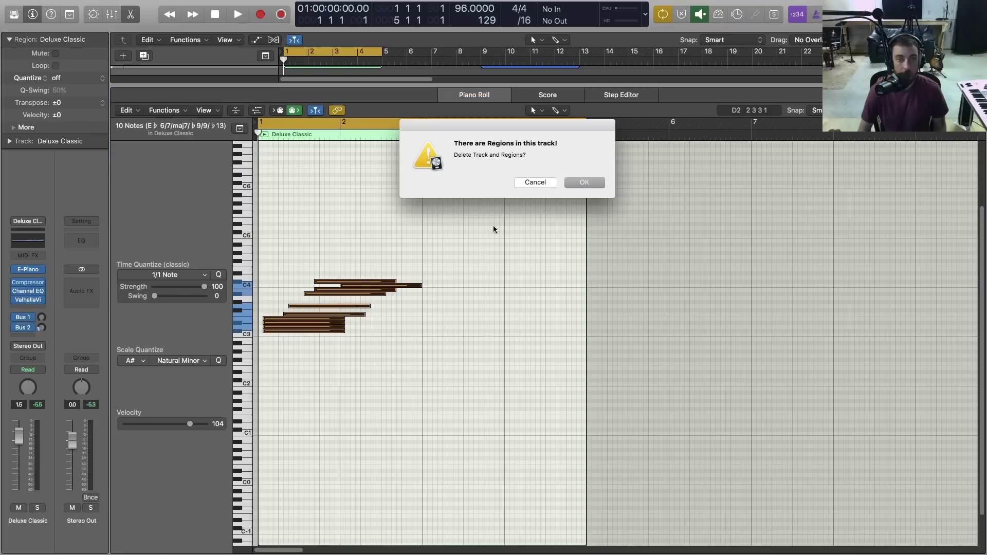
pyautogui.click(534, 183)
pyautogui.press('super+a')
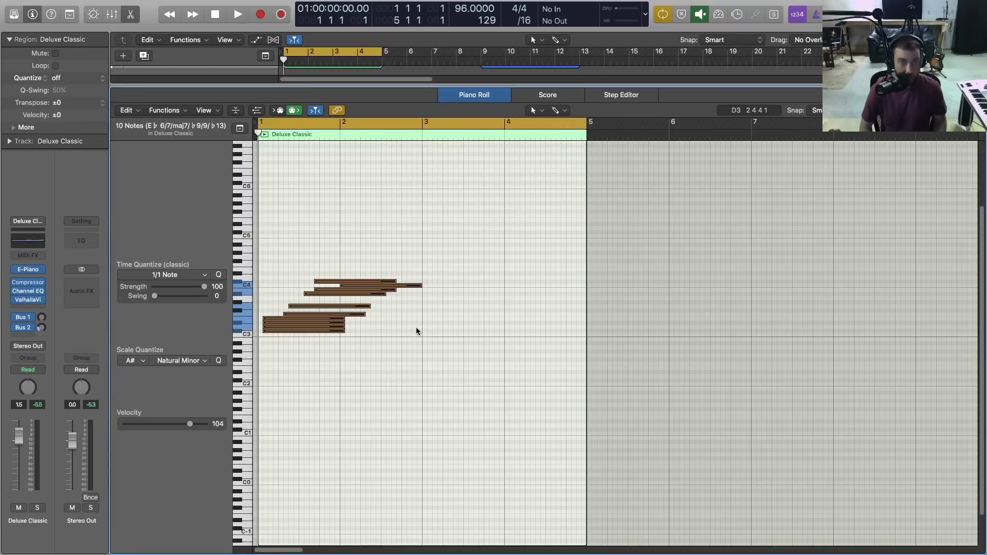
pyautogui.press('BackSpace')
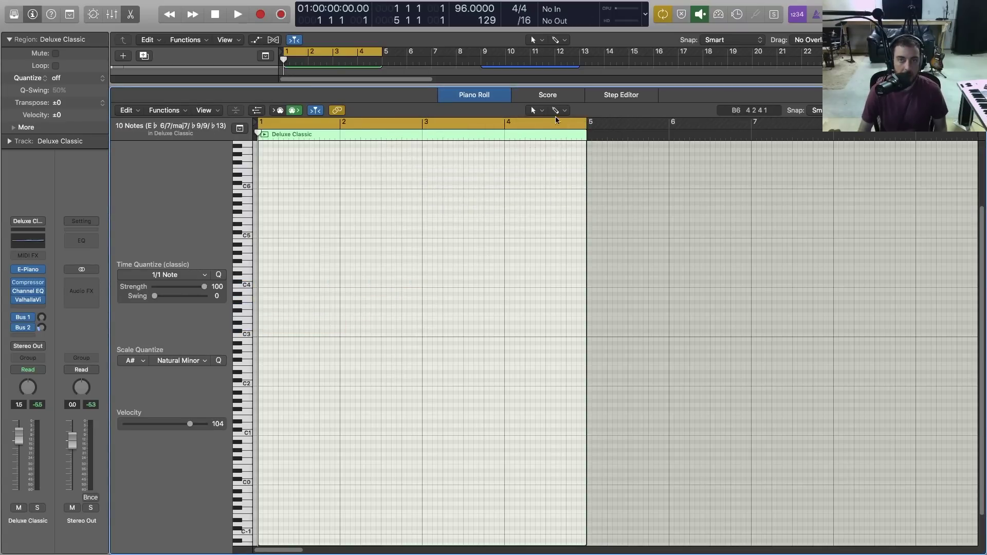
pyautogui.click(558, 111)
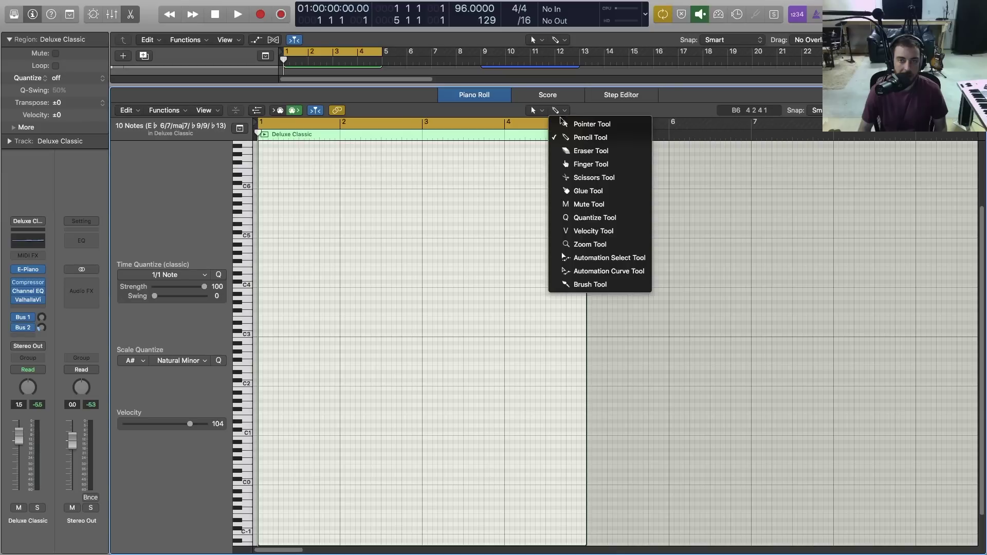
# - Brush-paint a four-note bar 1 chord starting on C3 and audition it
pyautogui.click(620, 291)
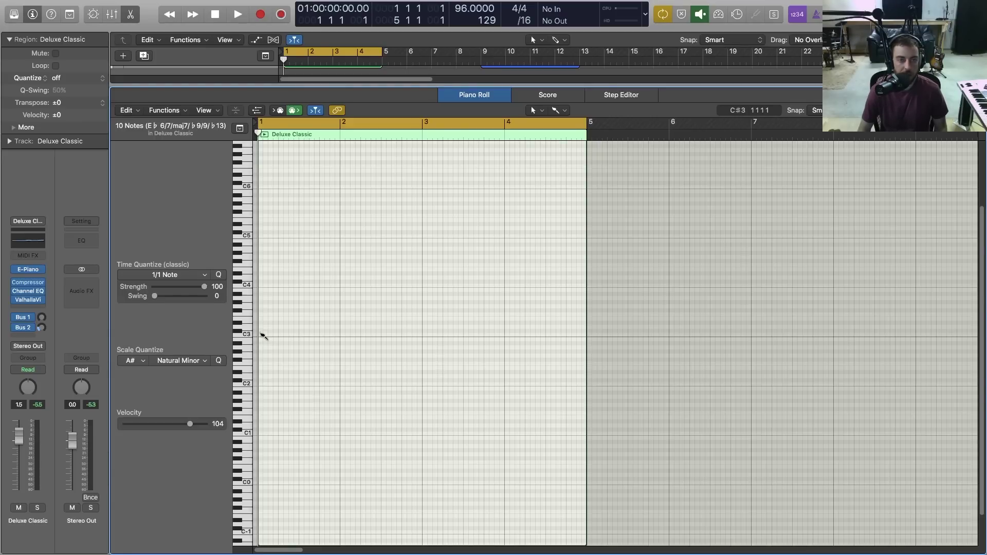
pyautogui.click(262, 336)
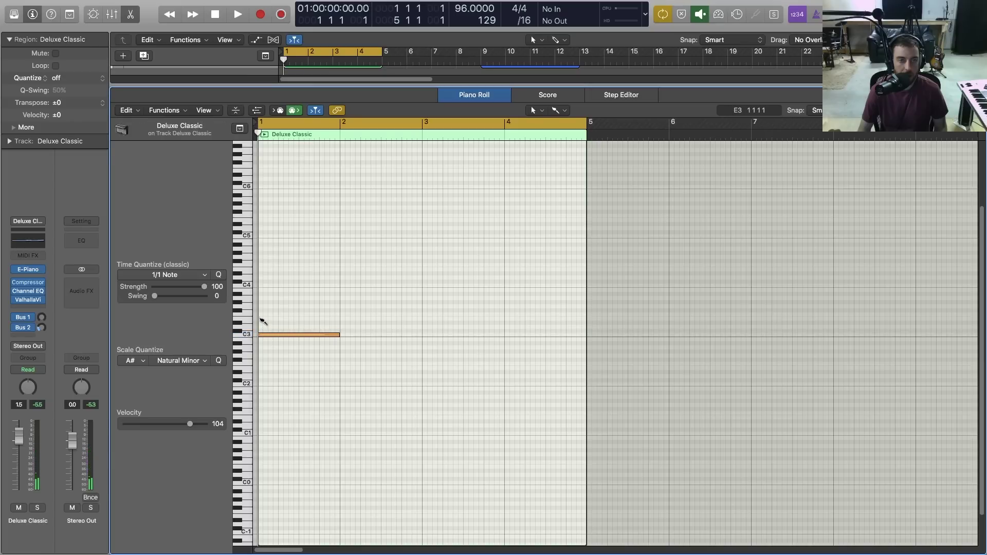
pyautogui.click(262, 310)
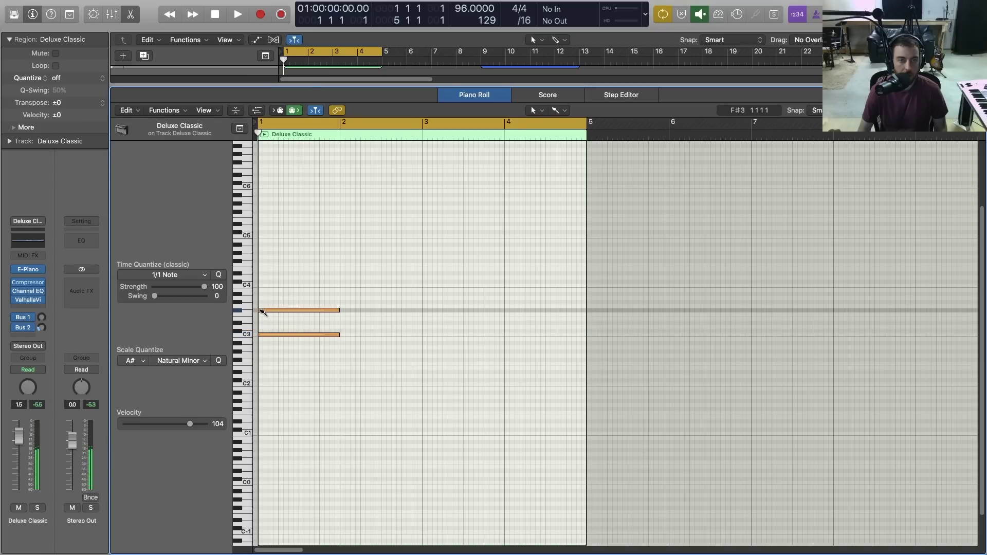
pyautogui.click(261, 302)
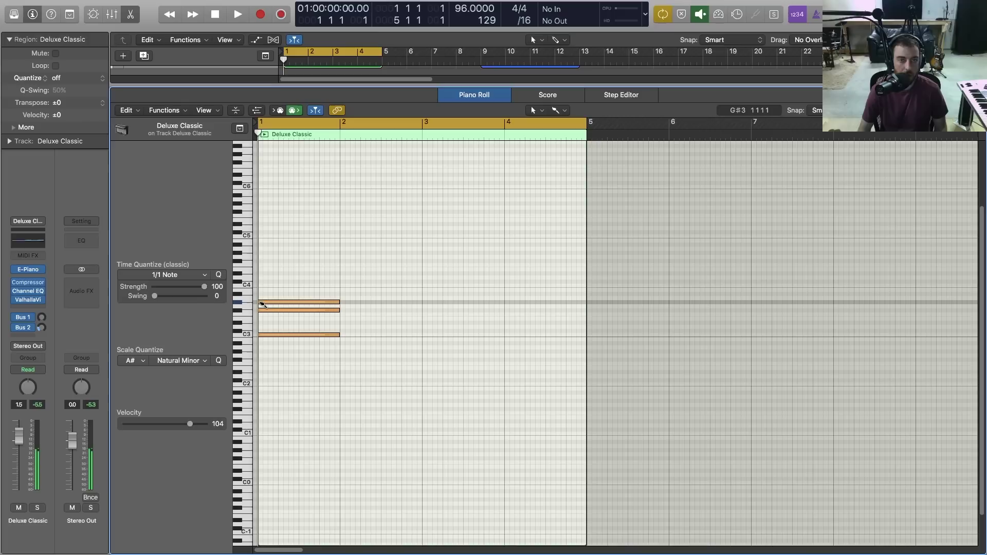
pyautogui.click(262, 285)
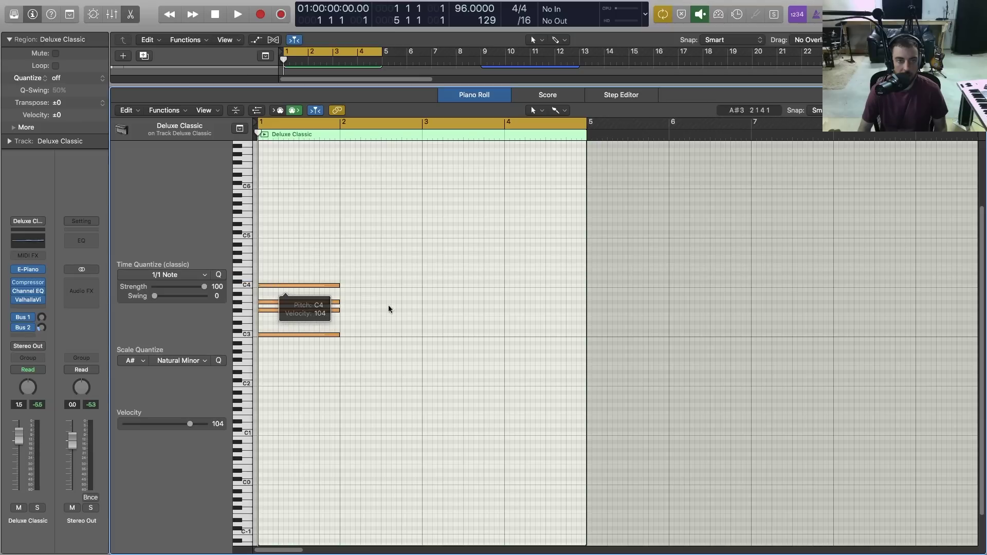
pyautogui.press('space')
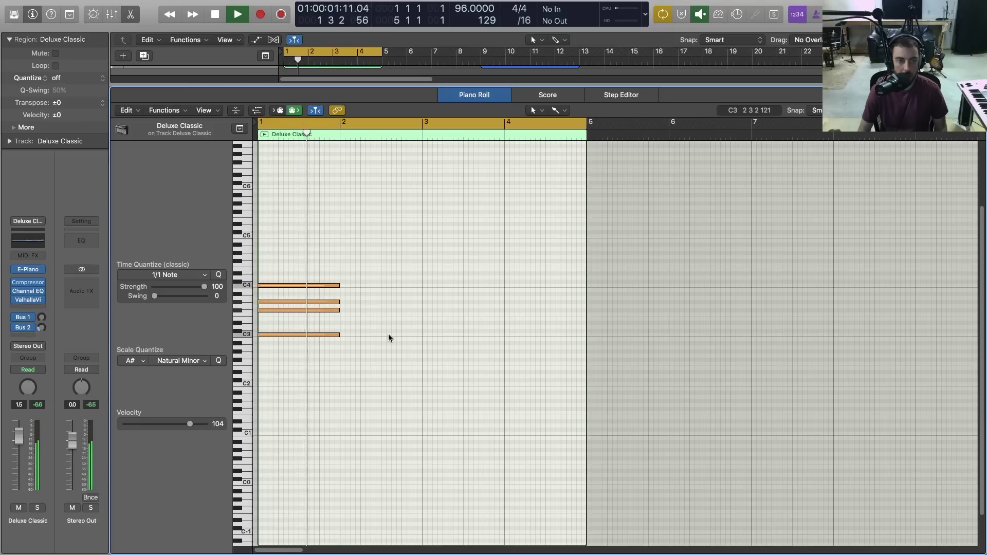
pyautogui.press('space')
# - Revise the bar 1 chord: drop the top note, add a low bass, lower one note
pyautogui.click(281, 286)
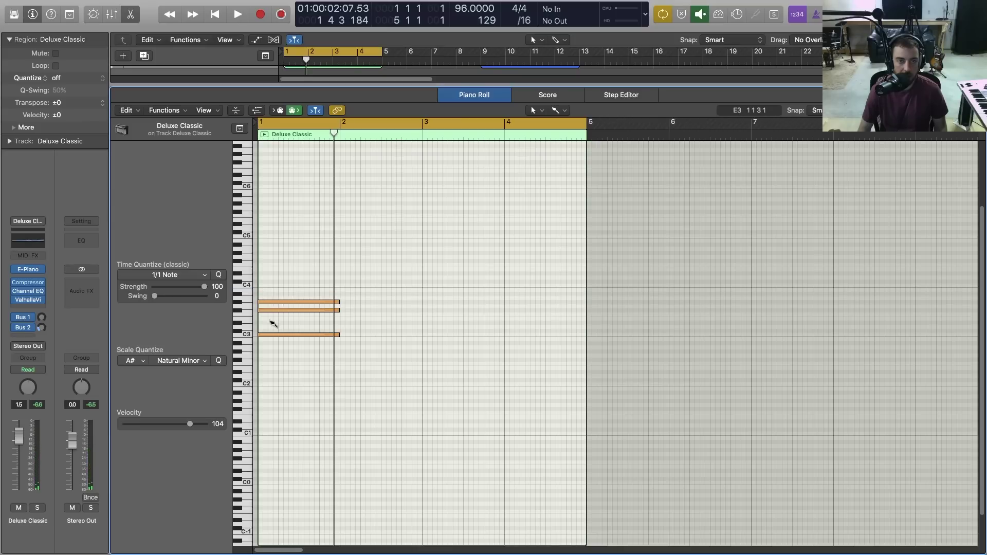
pyautogui.click(263, 363)
pyautogui.press('space')
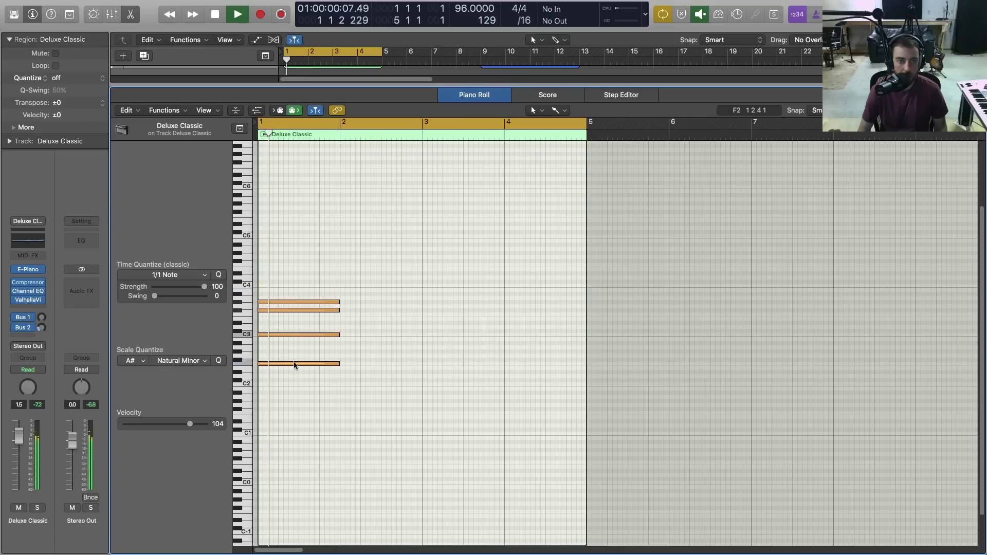
pyautogui.press('space')
pyautogui.moveTo(280, 312); pyautogui.dragTo(281, 315)
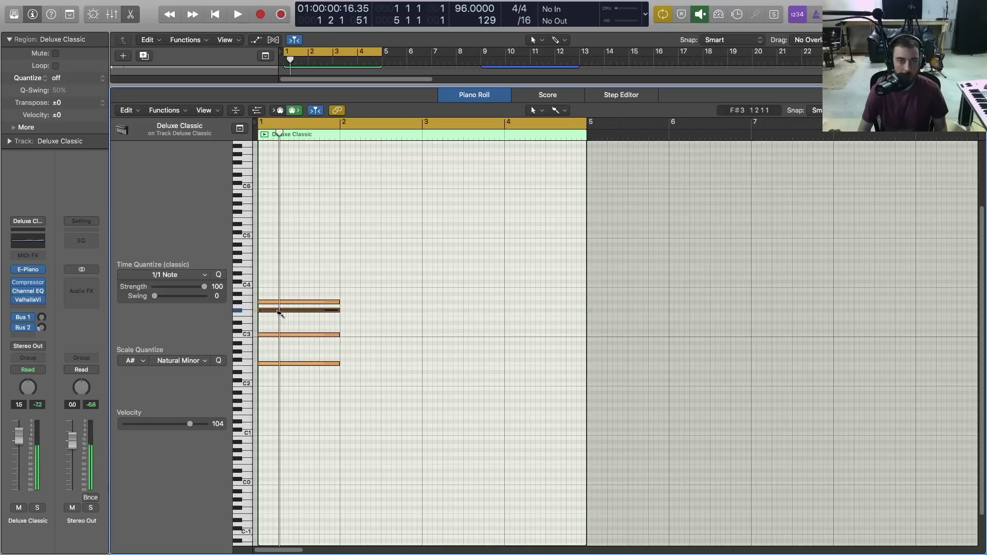
pyautogui.press('space')
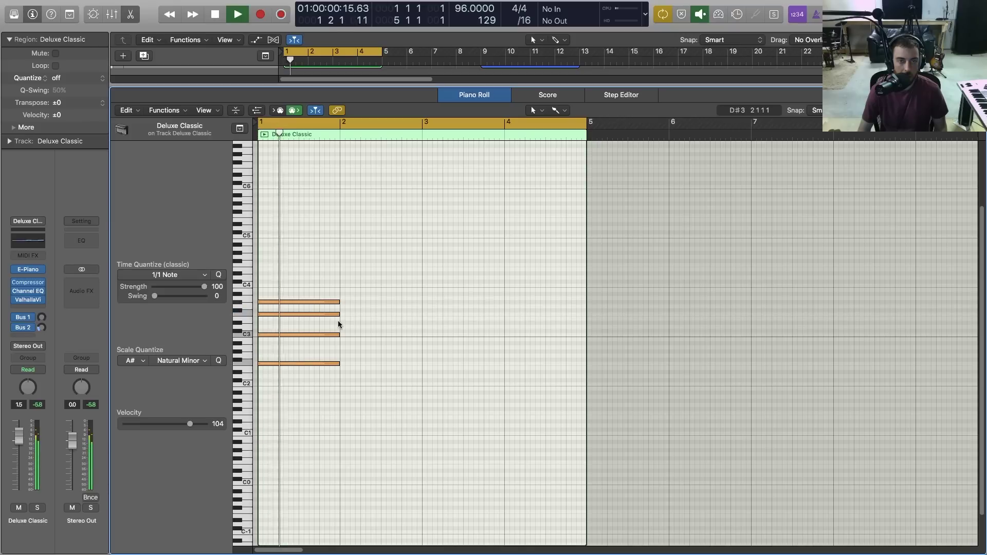
pyautogui.press('space')
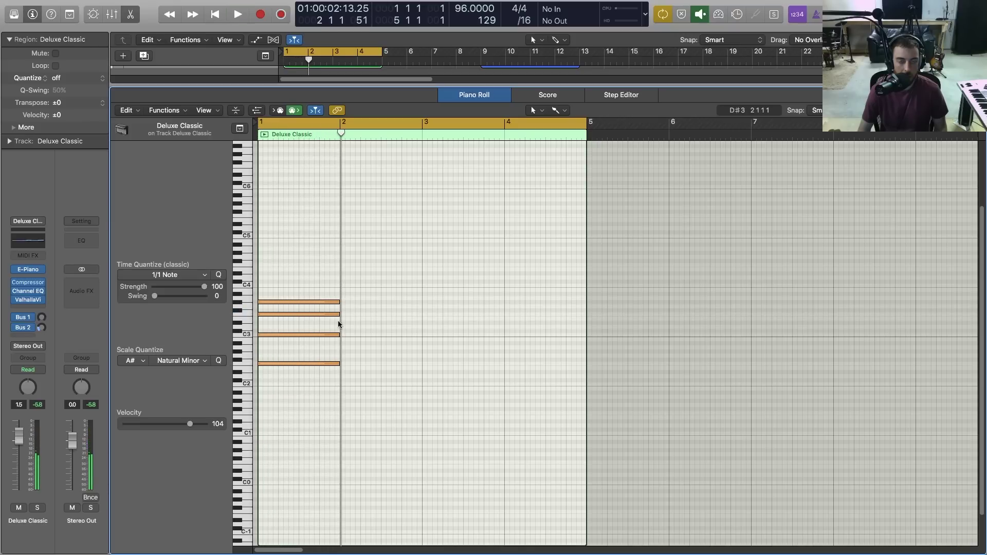
# - Paint the bar 2 chord from bass to top note and audition the progression
pyautogui.click(345, 380)
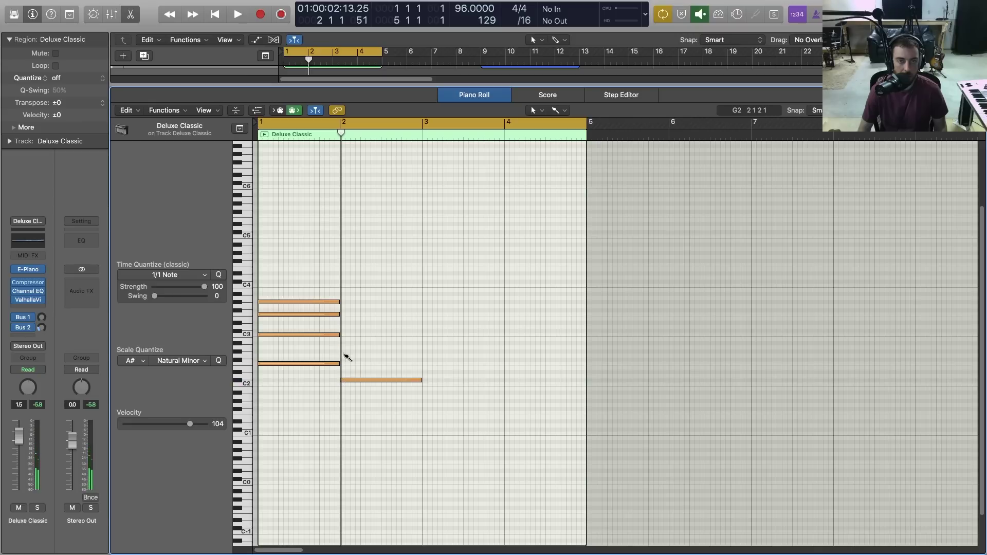
pyautogui.click(345, 362)
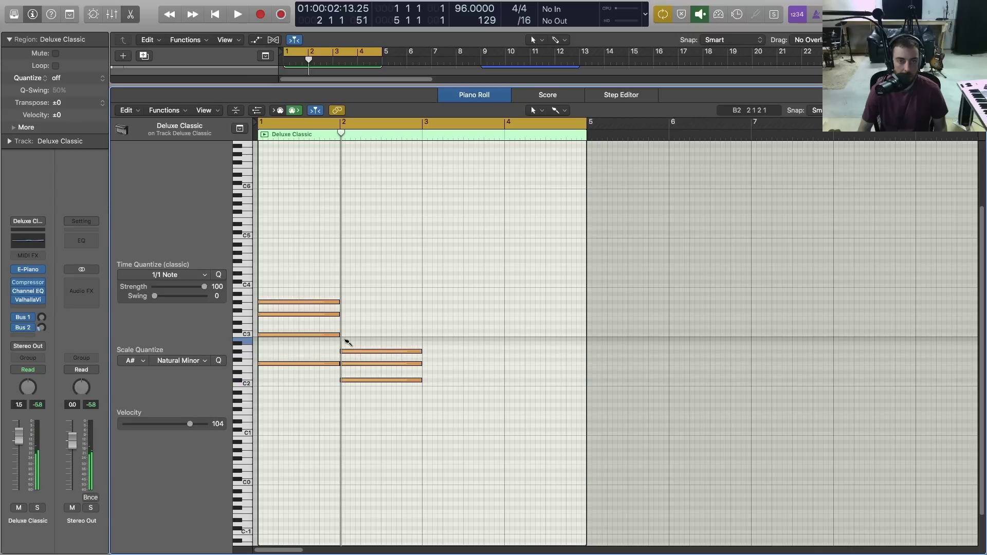
pyautogui.click(346, 334)
pyautogui.press('space')
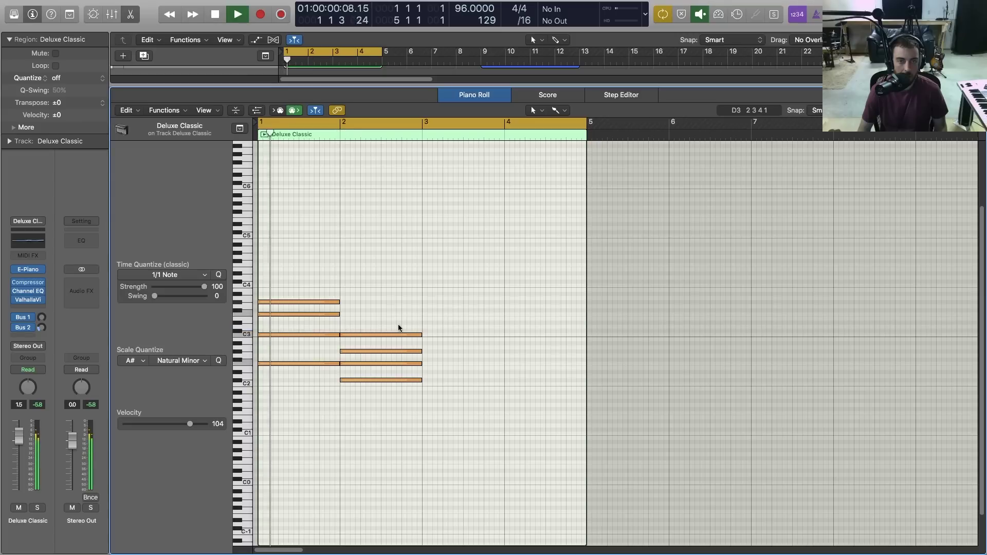
pyautogui.press('space')
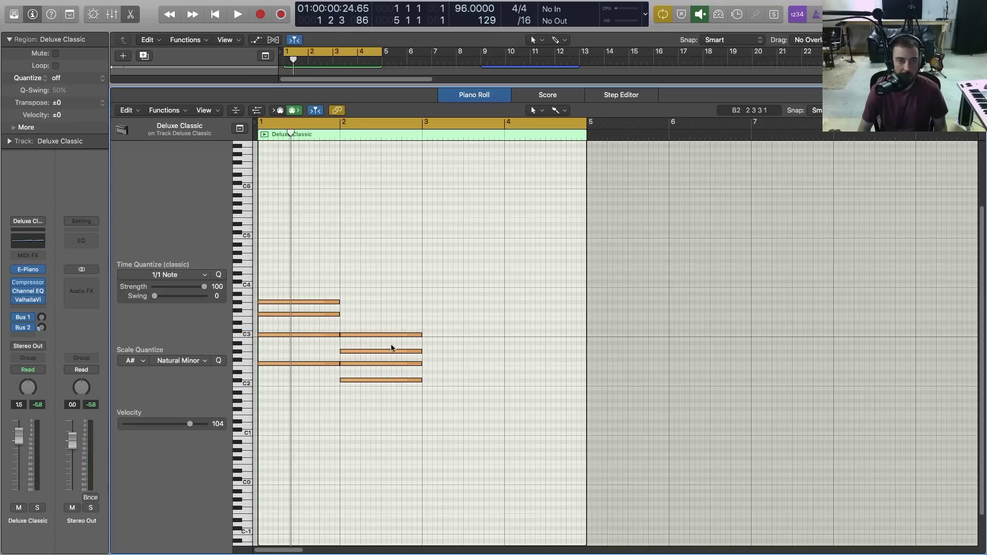
pyautogui.press('space')
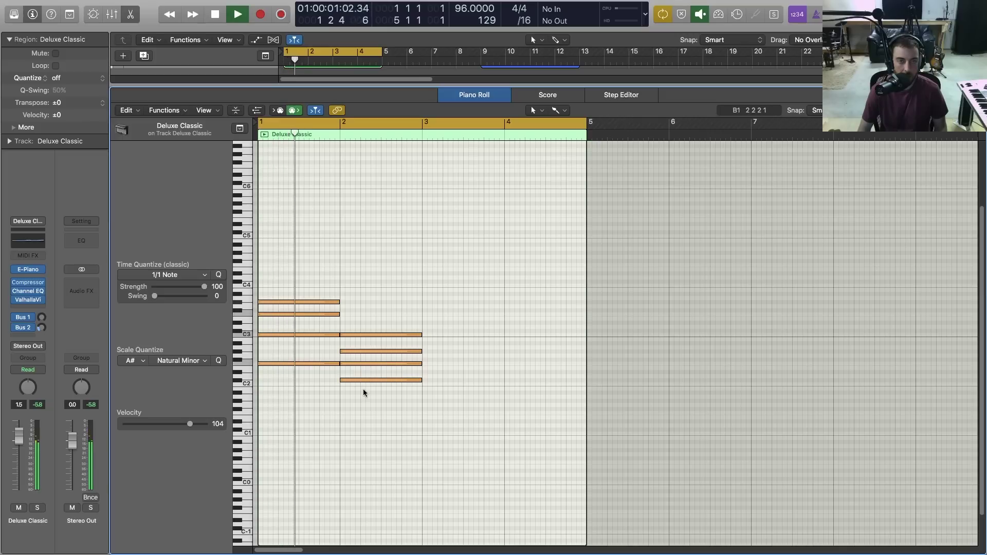
pyautogui.press('space')
# - Paint the four-note bar 3 chord and audition it
pyautogui.click(428, 358)
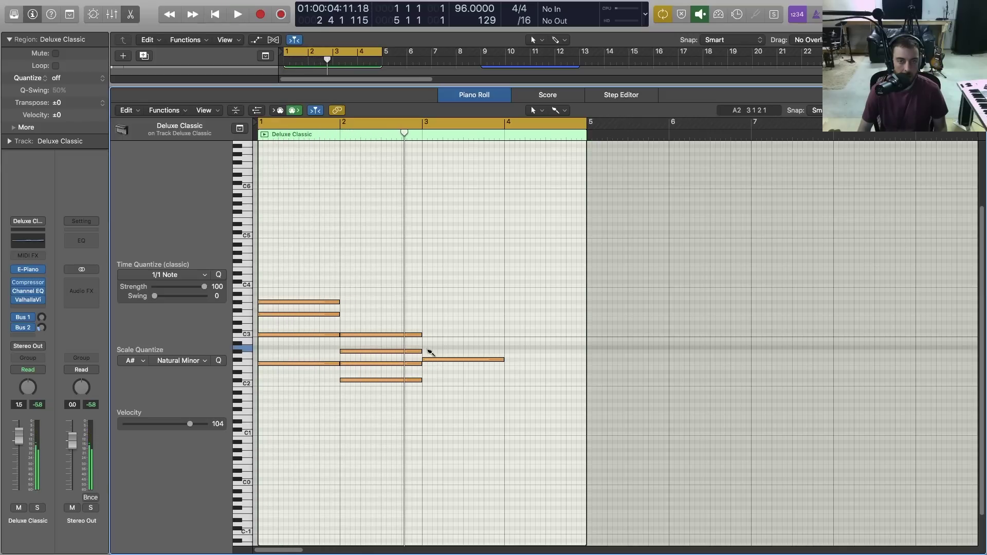
pyautogui.click(429, 351)
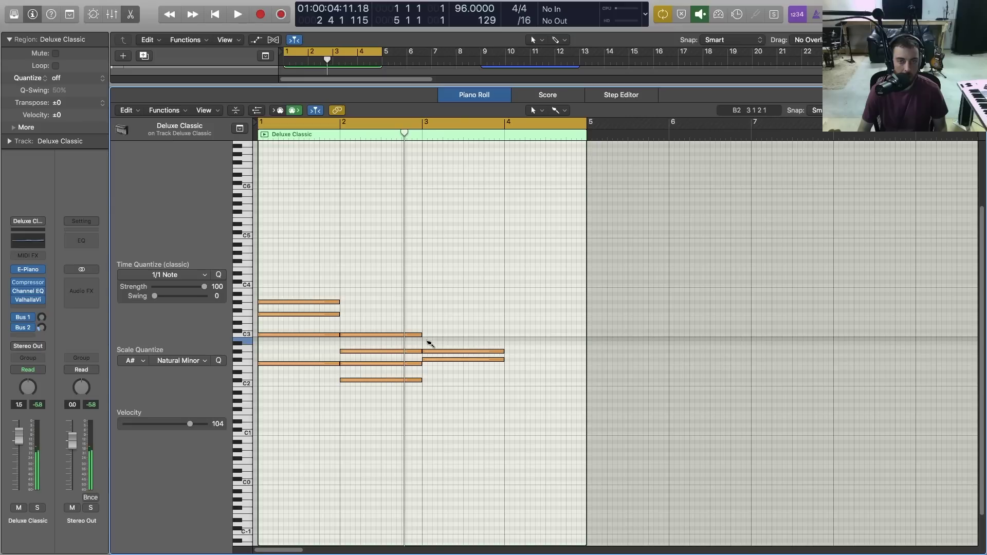
pyautogui.click(429, 334)
pyautogui.click(428, 314)
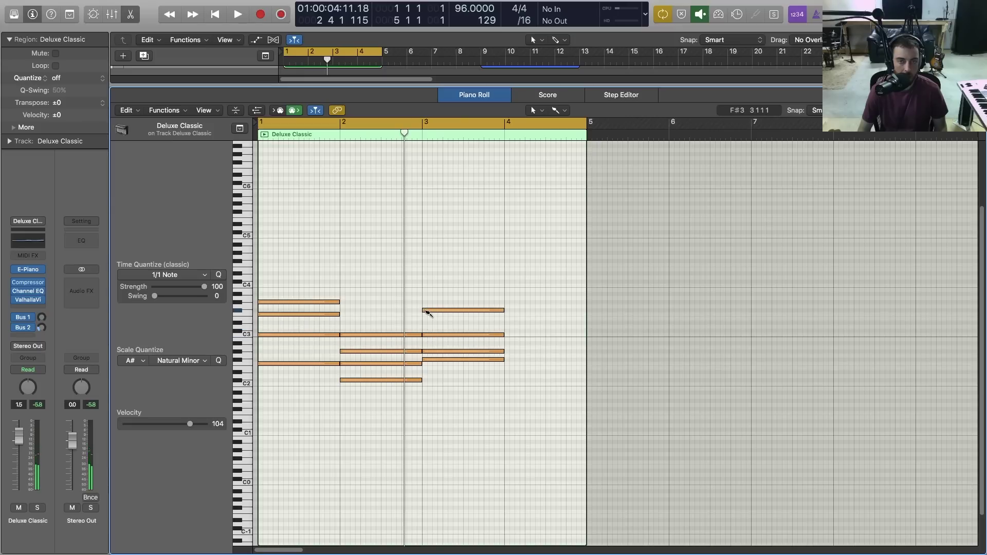
pyautogui.press('space')
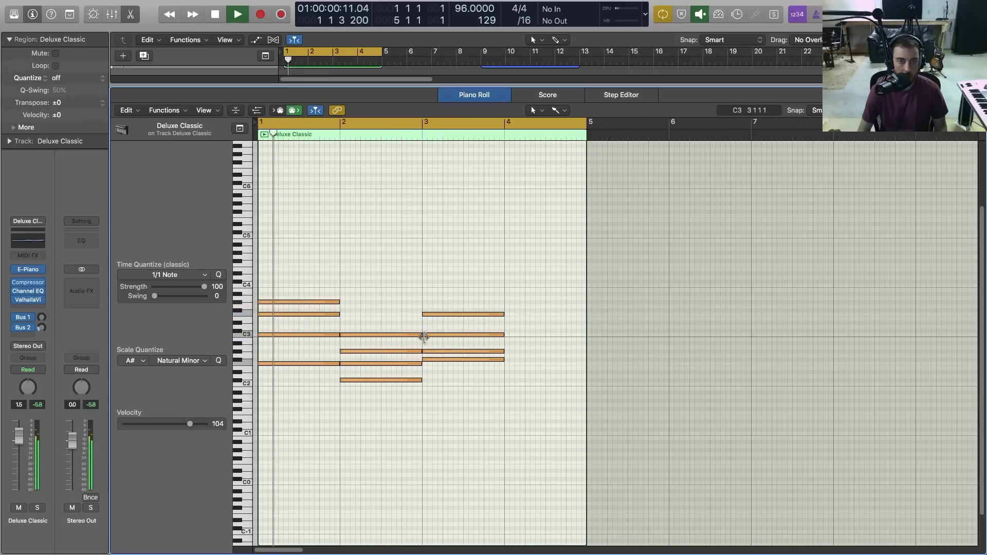
pyautogui.press('space')
# - Lower the bar 3 chord's lowest note by a semitone and replay from bar 1
pyautogui.click(454, 360)
pyautogui.moveTo(454, 360); pyautogui.dragTo(453, 366)
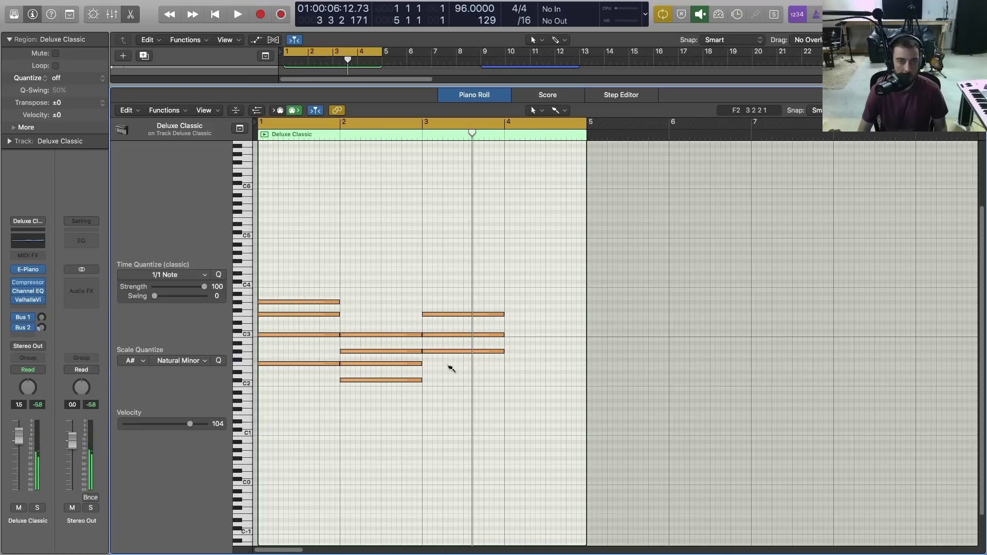
pyautogui.click(419, 158)
pyautogui.press('space')
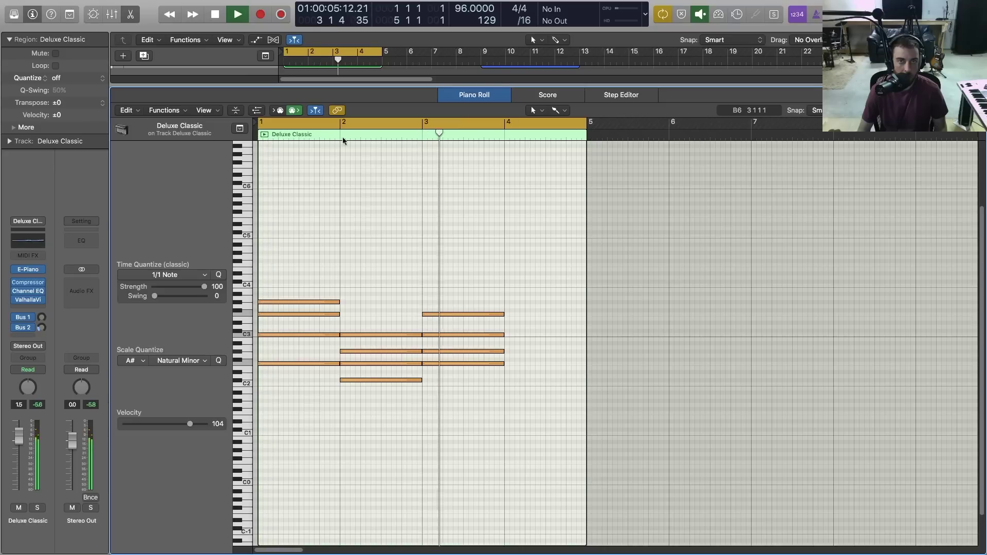
pyautogui.press('space')
# - Paint the bar 4 chord with a D#2 bass and play the progression
pyautogui.keyDown('super'); pyautogui.click(517, 323); pyautogui.keyUp('super')
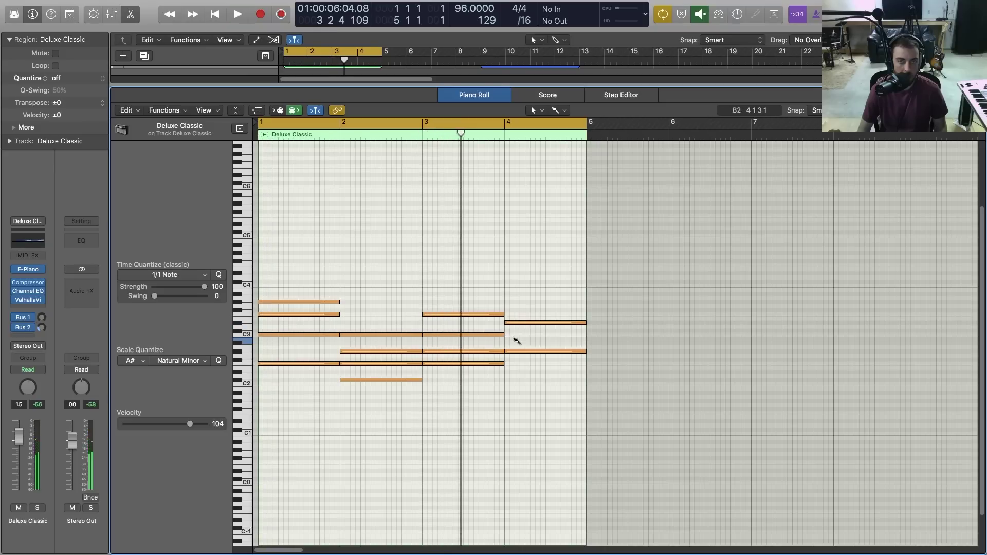
pyautogui.keyDown('super'); pyautogui.click(518, 330); pyautogui.keyUp('super')
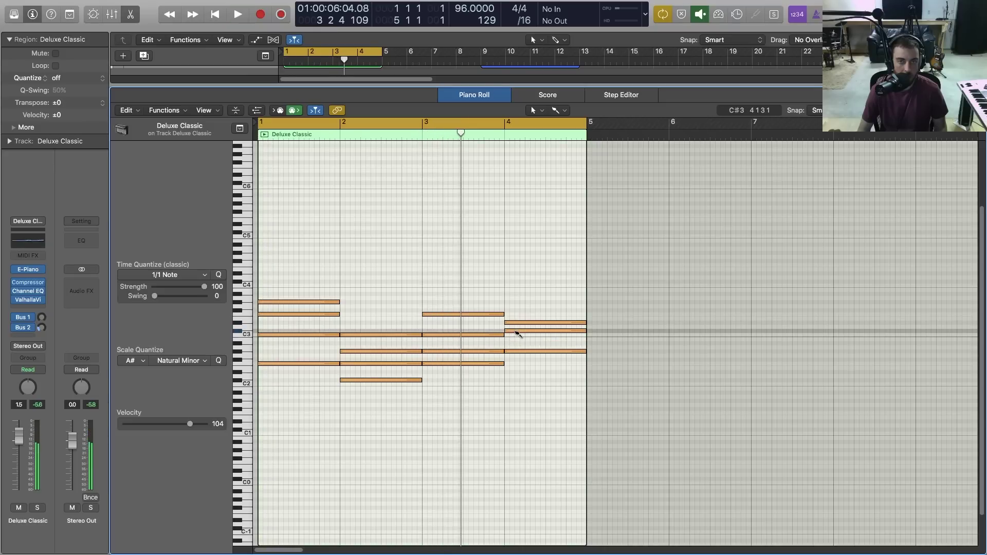
pyautogui.keyDown('super'); pyautogui.click(515, 364); pyautogui.keyUp('super')
pyautogui.press('space')
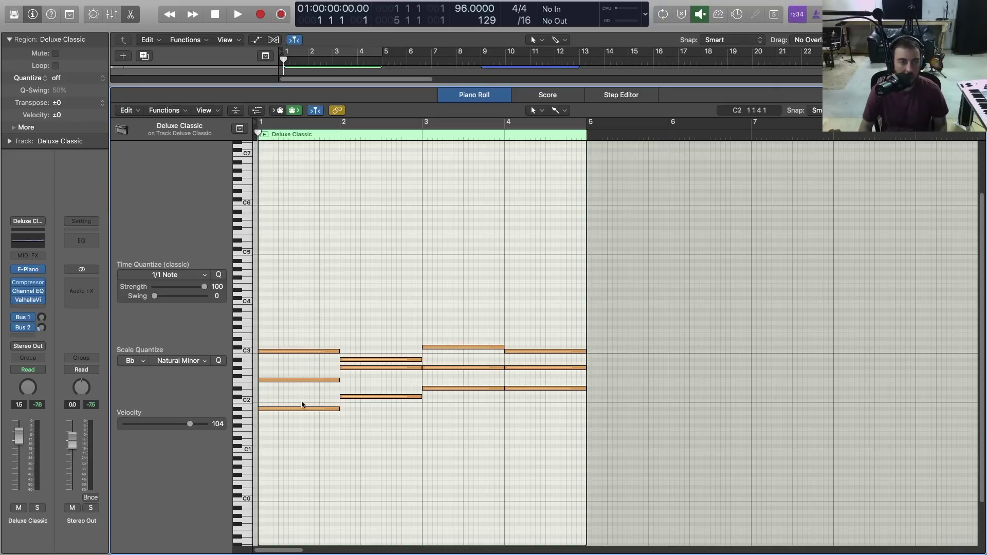
# - Start playback of the revoiced progression from bar 1
pyautogui.press('space')
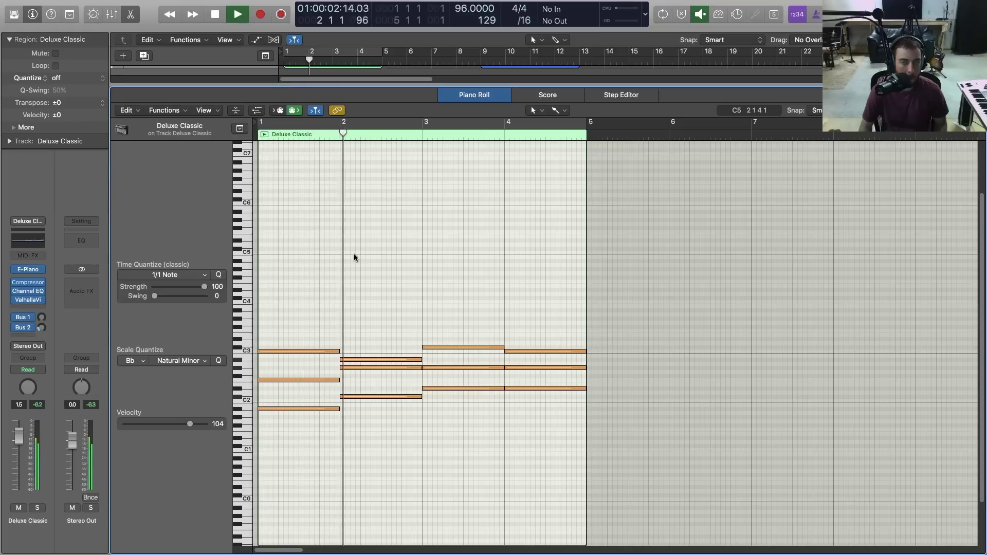
# - Enlarge and shrink the note rows to inspect the notes, then stop playback
pyautogui.press('super+Down')
pyautogui.press('super+Down')
pyautogui.press('super+Down')
pyautogui.scroll(-3, 354, 257)
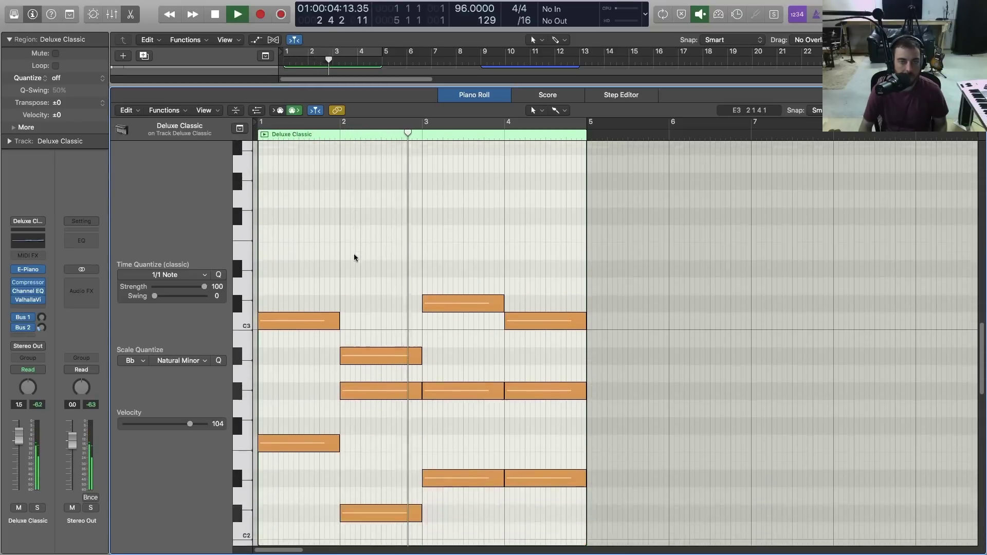
pyautogui.scroll(-3, 354, 257)
pyautogui.press('super+Up')
pyautogui.press('super+Up')
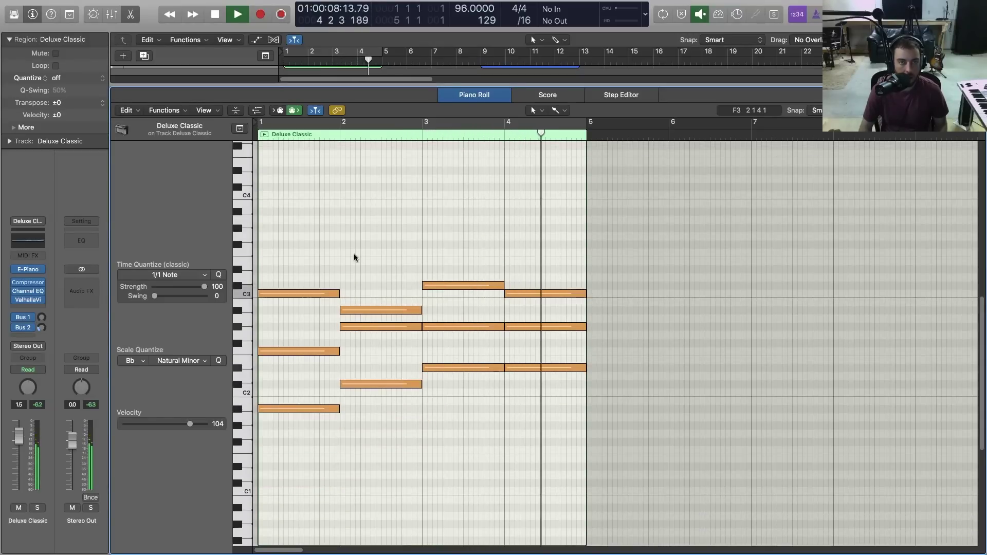
pyautogui.press('space')
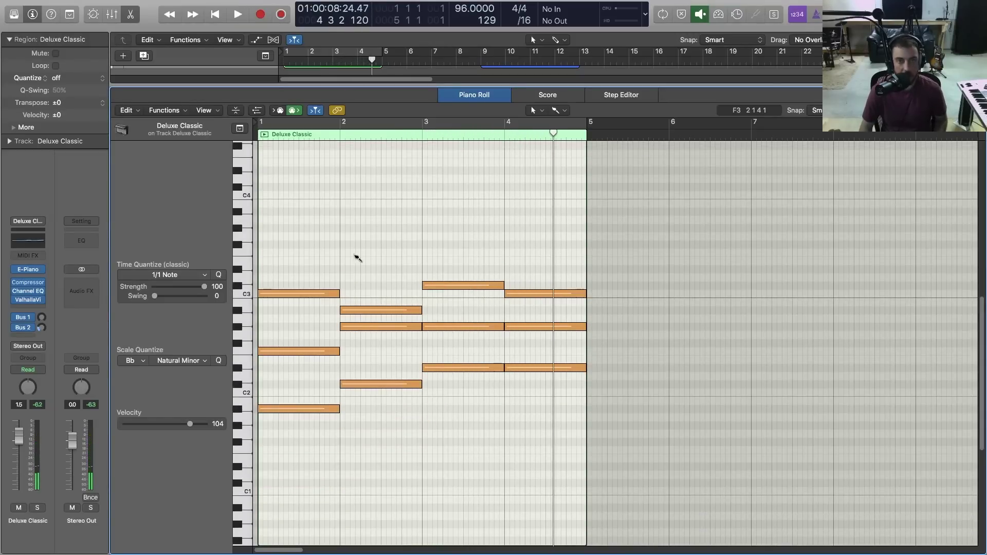
# - Scale-quantize all twelve notes to Ab, deselect them, and return the playhead to bar 1
pyautogui.press('super+a')
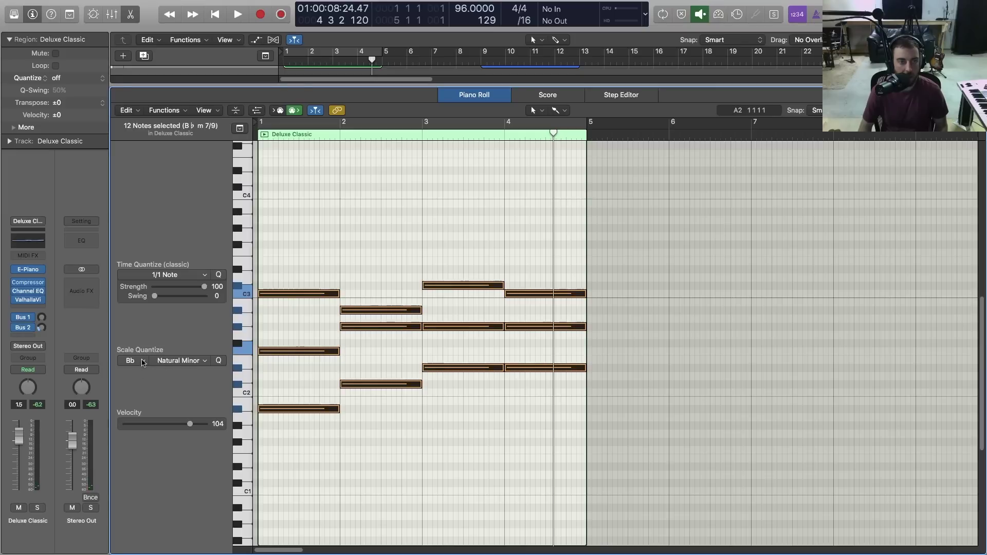
pyautogui.click(142, 363)
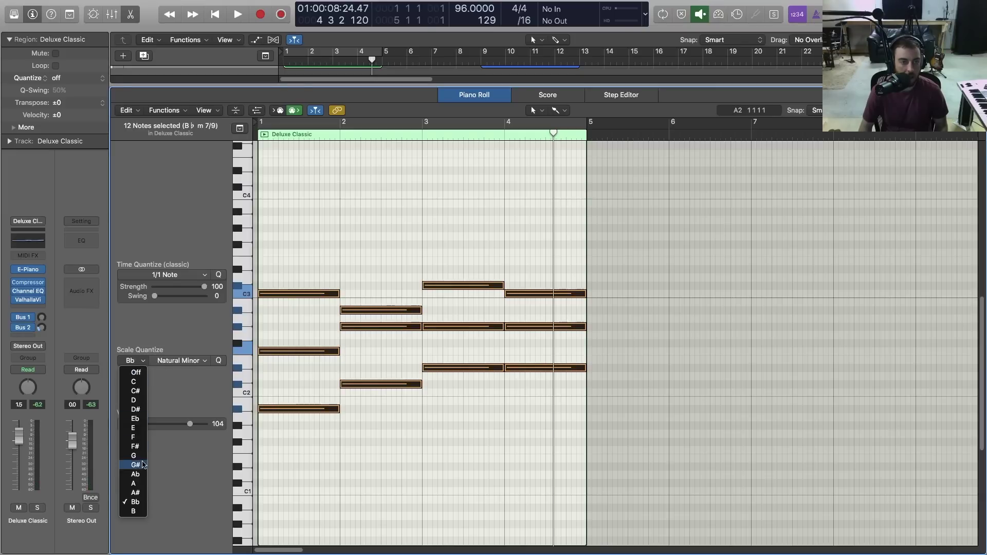
pyautogui.click(137, 476)
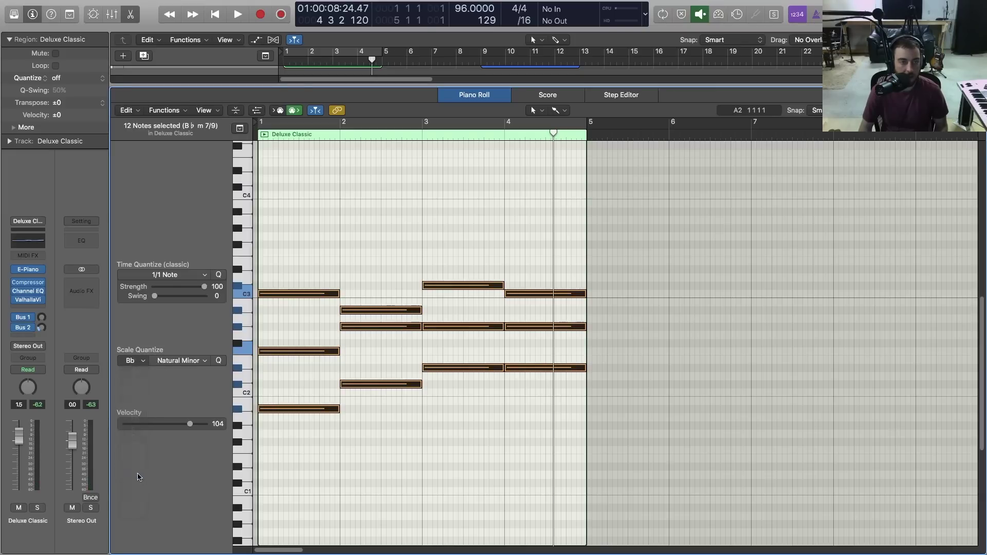
pyautogui.click(369, 444)
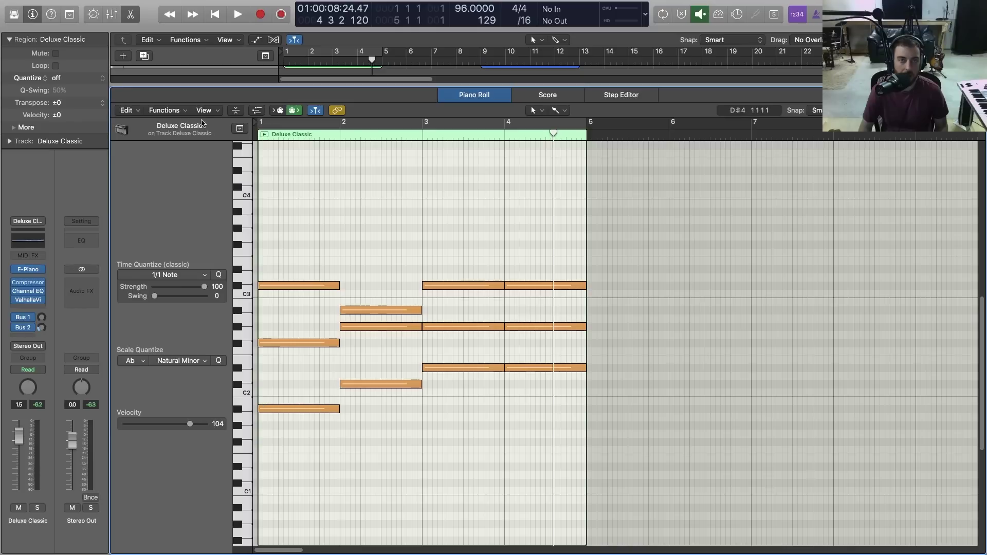
pyautogui.press('Return')
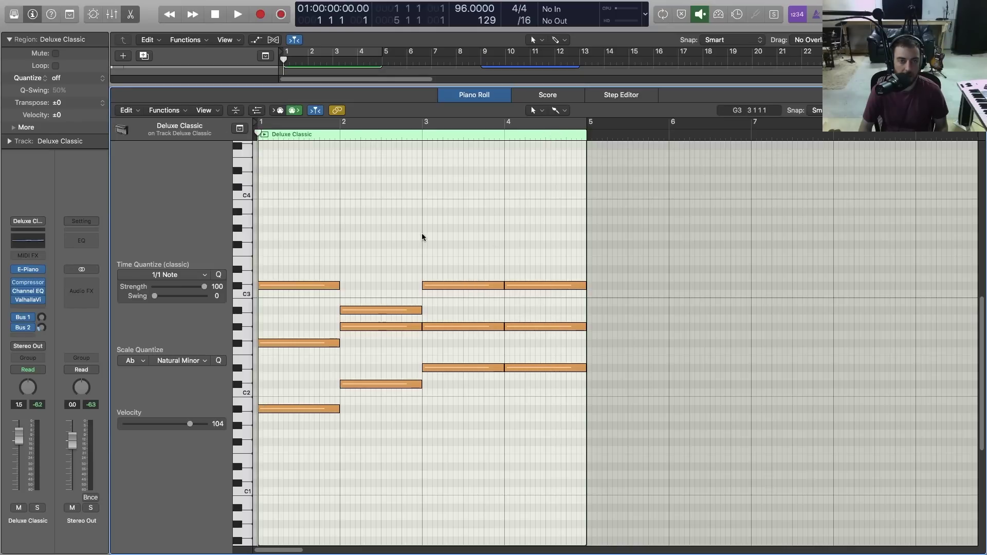
# - Audition the progression, then drag the bar-4 chord's top note up two semitones to D#3
pyautogui.press('space')
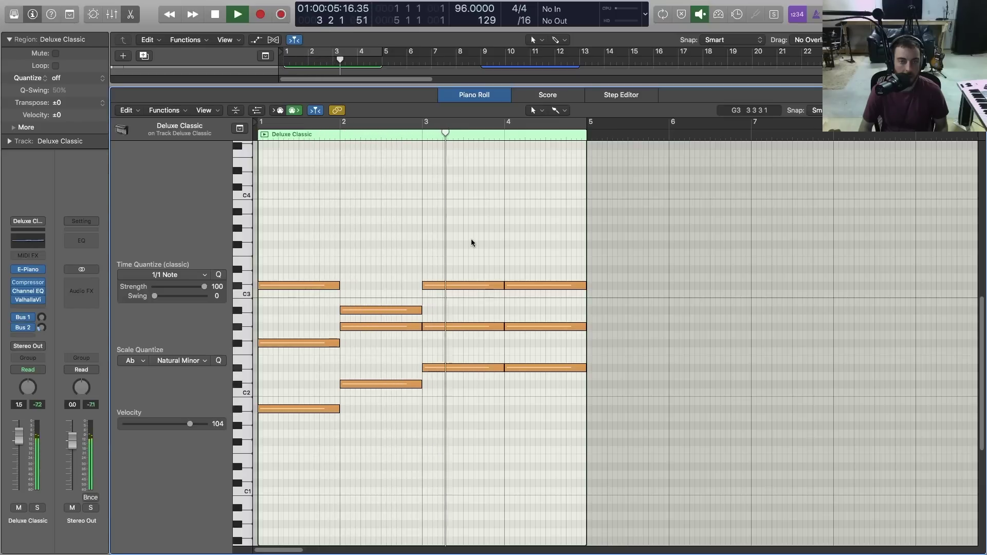
pyautogui.press('space')
pyautogui.moveTo(522, 286); pyautogui.dragTo(522, 274)
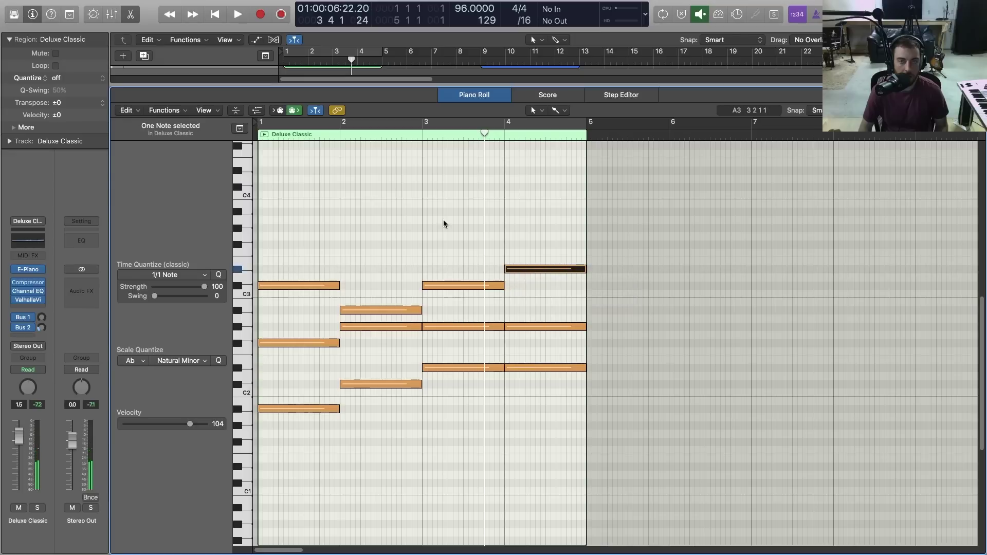
# - Play the progression from bar 1 and bring up the Scale Quantize key list
pyautogui.press('Return')
pyautogui.press('space')
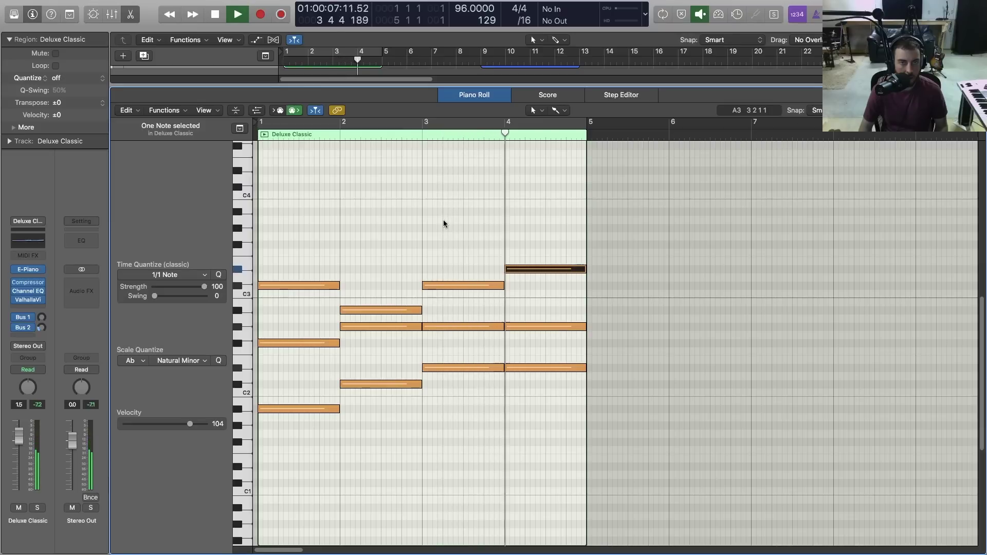
pyautogui.press('space')
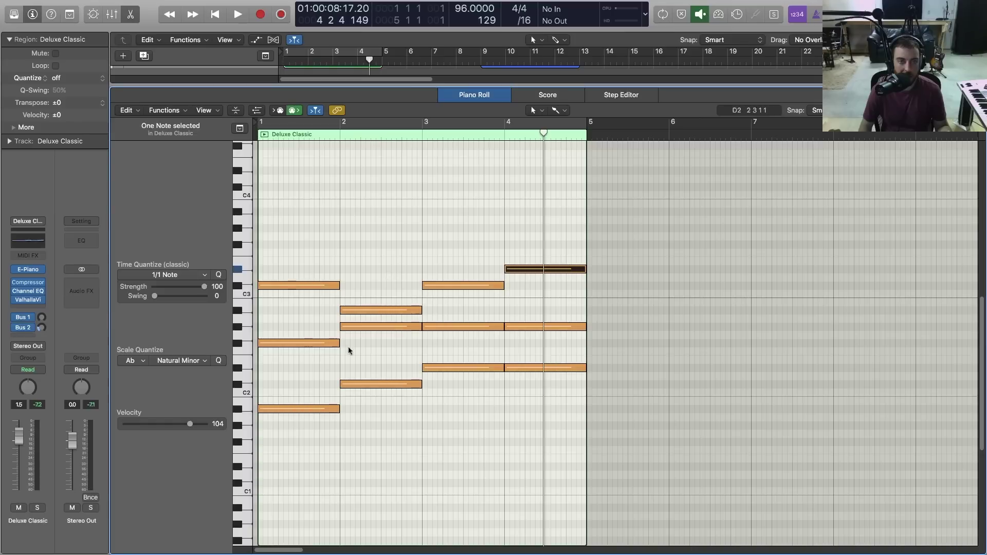
pyautogui.click(133, 360)
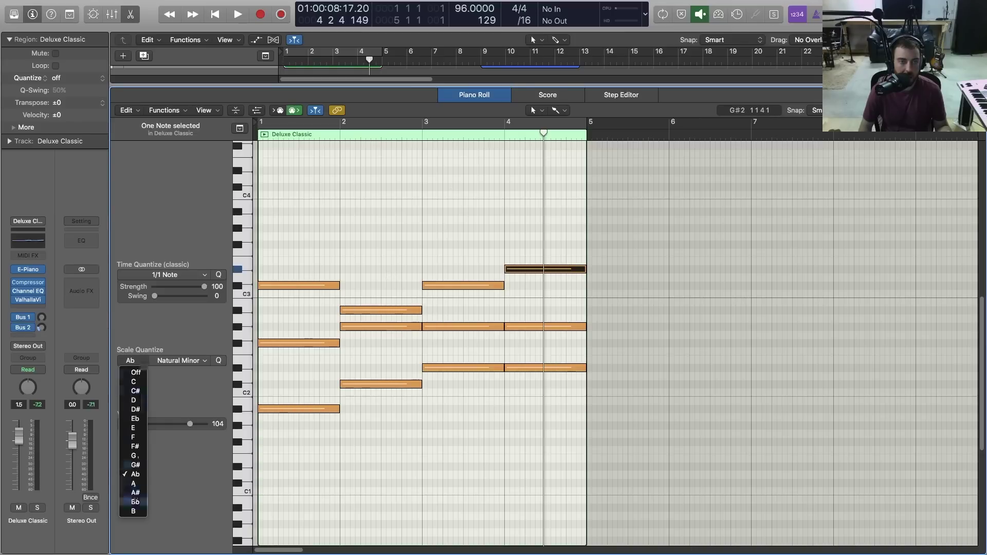
# - Dismiss the Scale Quantize key list, keeping Ab unchanged
pyautogui.click(455, 413)
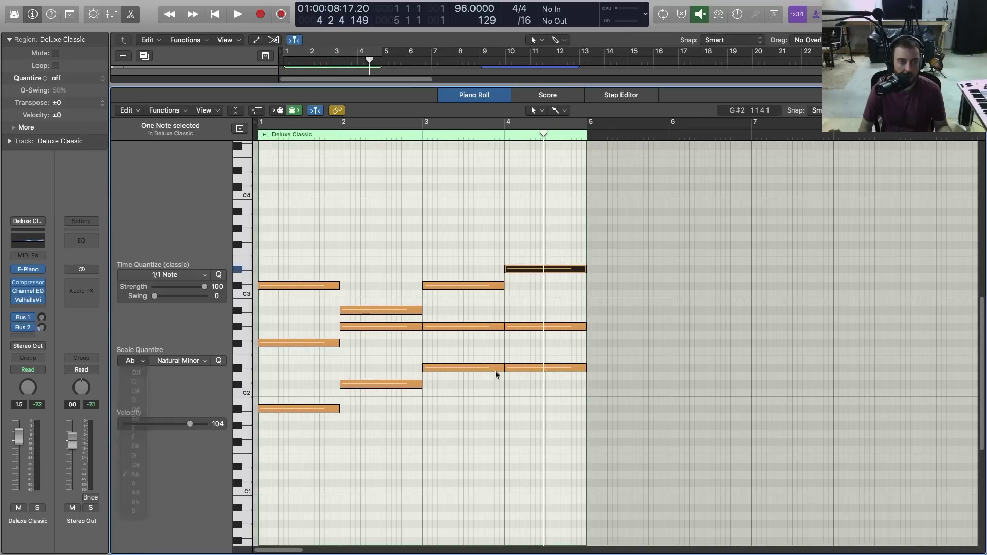